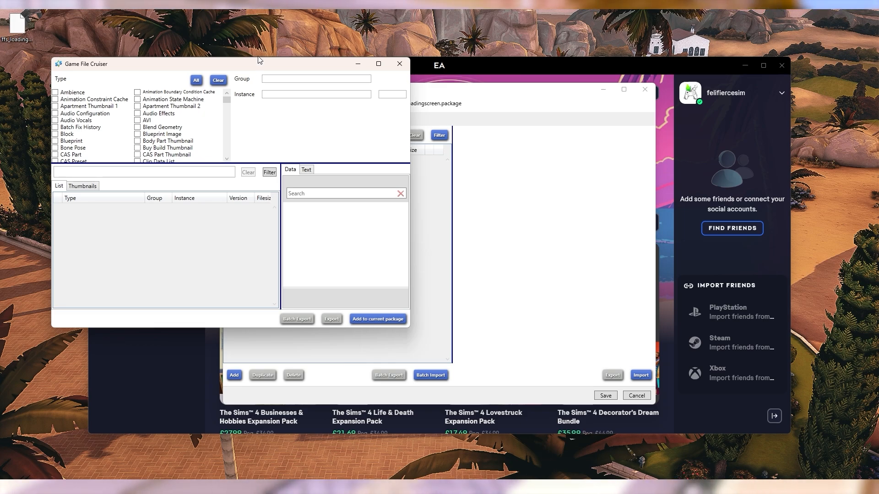
Limit the game file list in Game File Cruiser to the Scale Form GFX resource type
left_click_drag(258, 61, 473, 95)
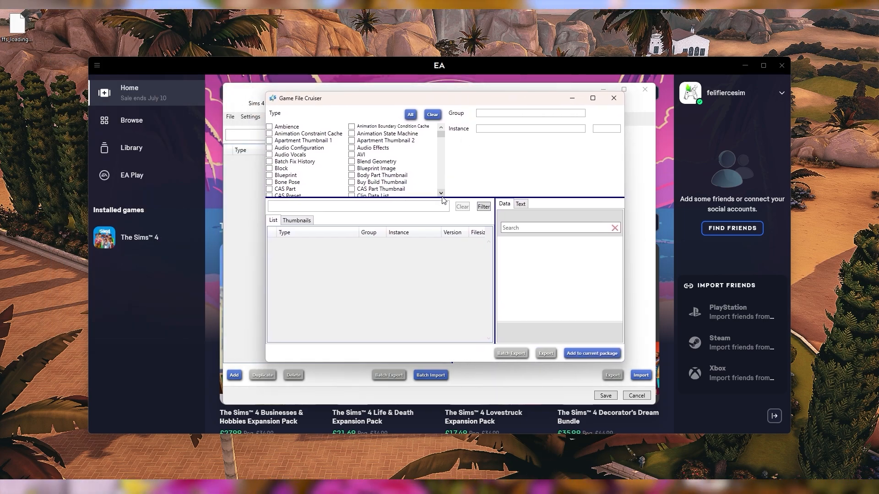
left_click_drag(442, 195, 442, 194)
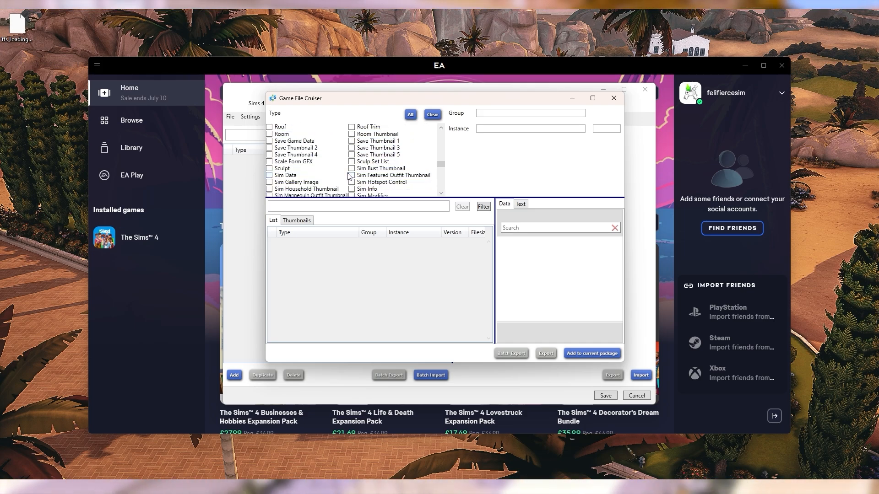
left_click(269, 161)
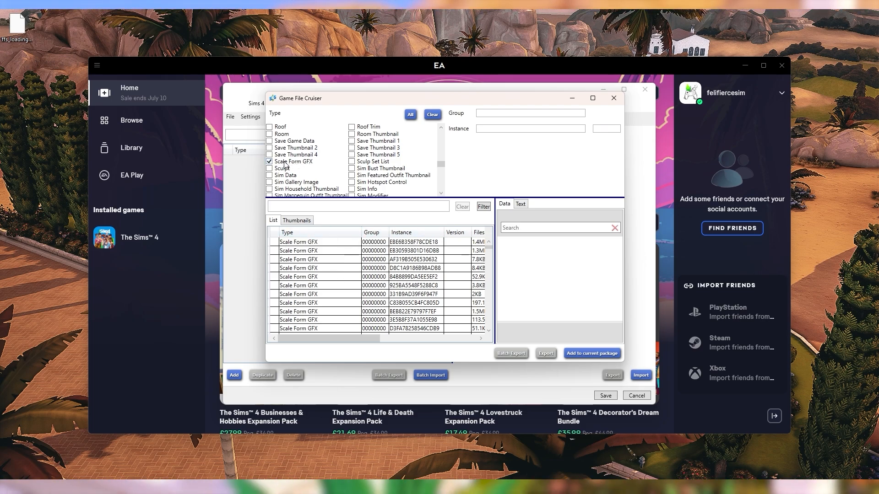
Filter the Scale Form GFX resources by the copied instance ID 432D1D2ADDFFC6D8 from the clipboard history
left_click(321, 206)
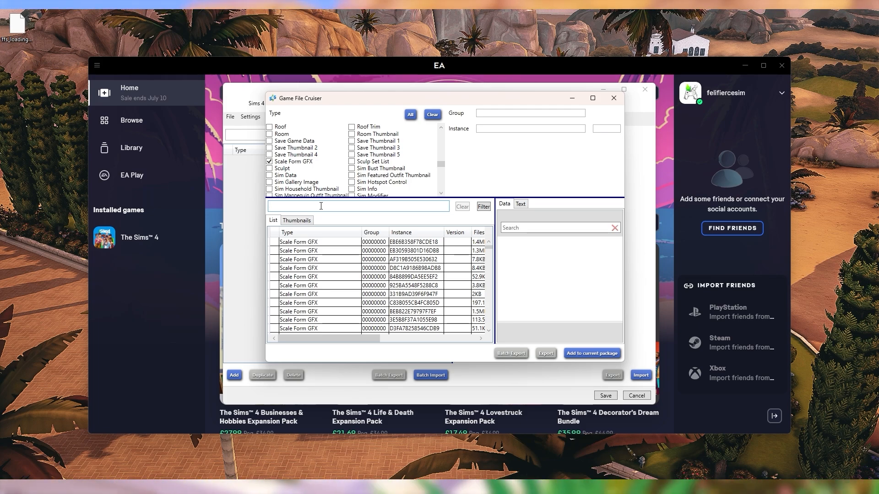
key("super+v")
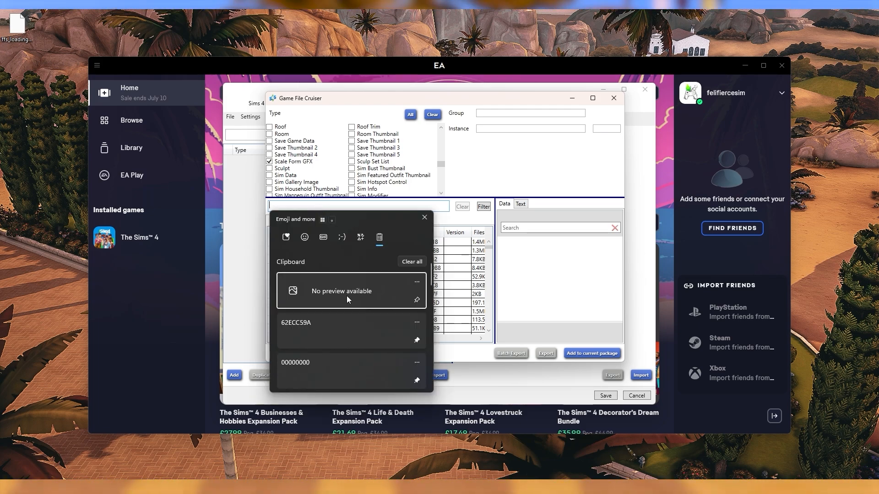
scroll(347, 296, "down", 5)
left_click(350, 266)
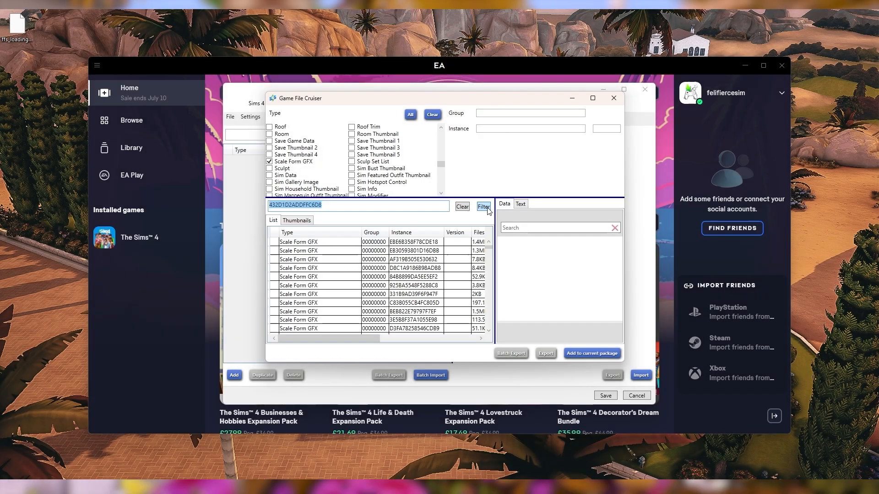
left_click(484, 207)
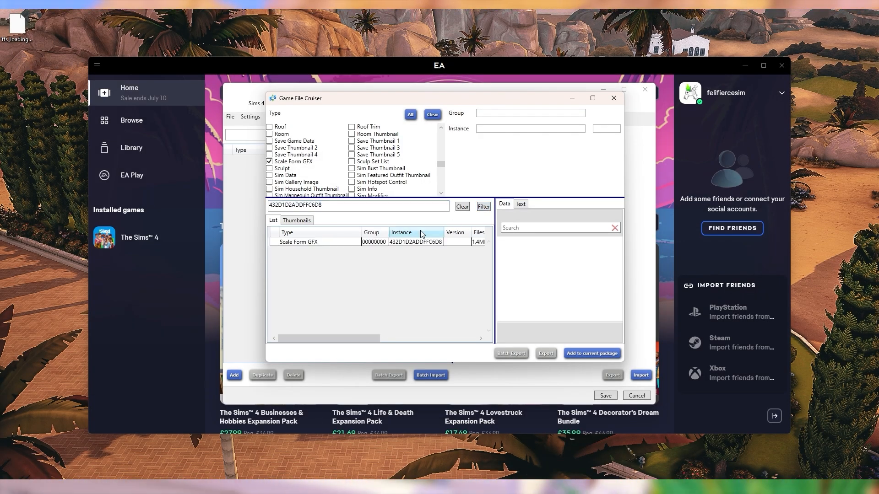
Add the filtered Scale Form GFX resource to the current package and close Game File Cruiser
left_click(394, 242)
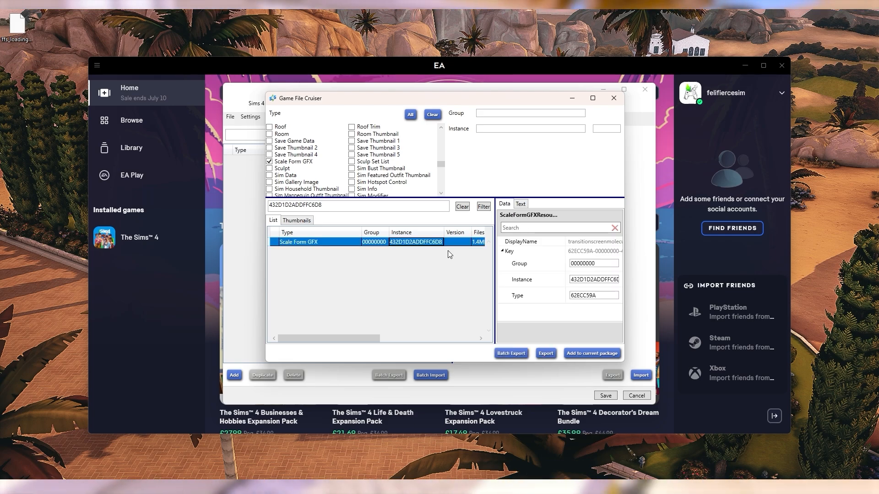
left_click(590, 358)
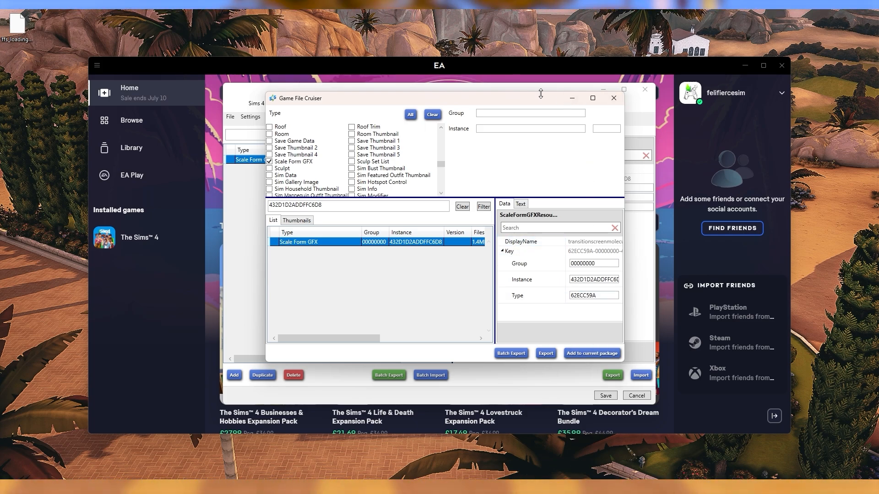
left_click_drag(537, 102, 519, 187)
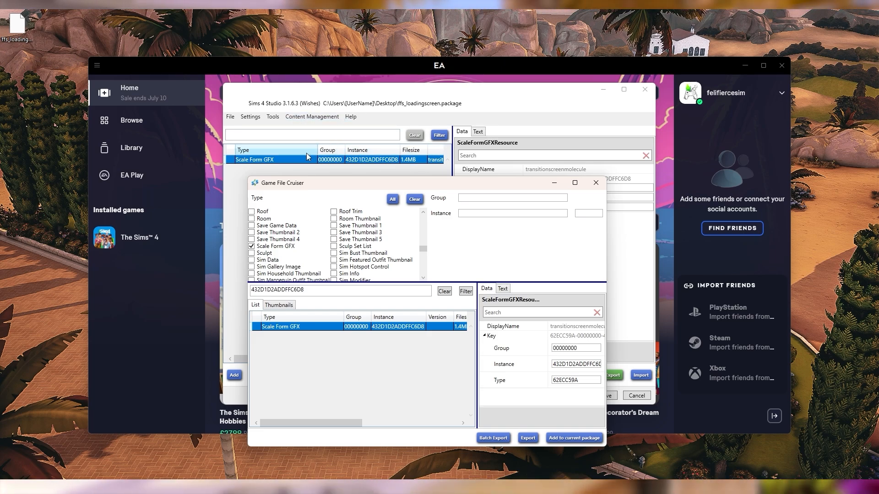
left_click_drag(455, 186, 462, 126)
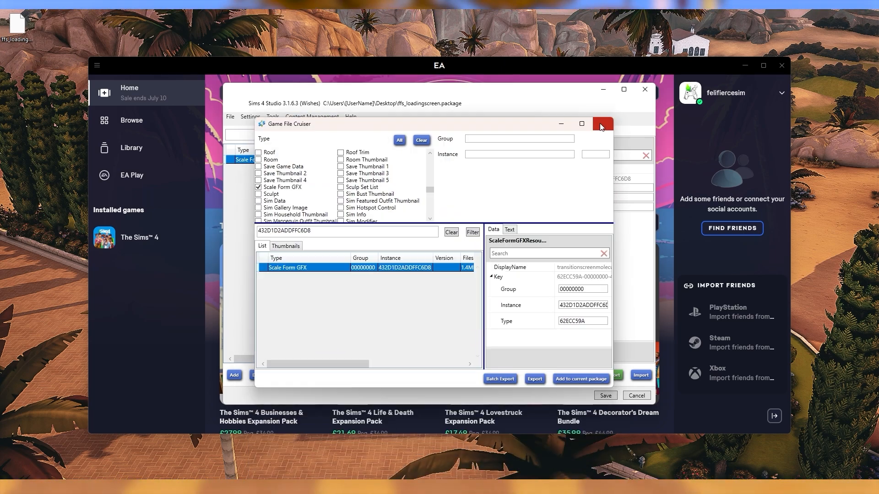
left_click(598, 122)
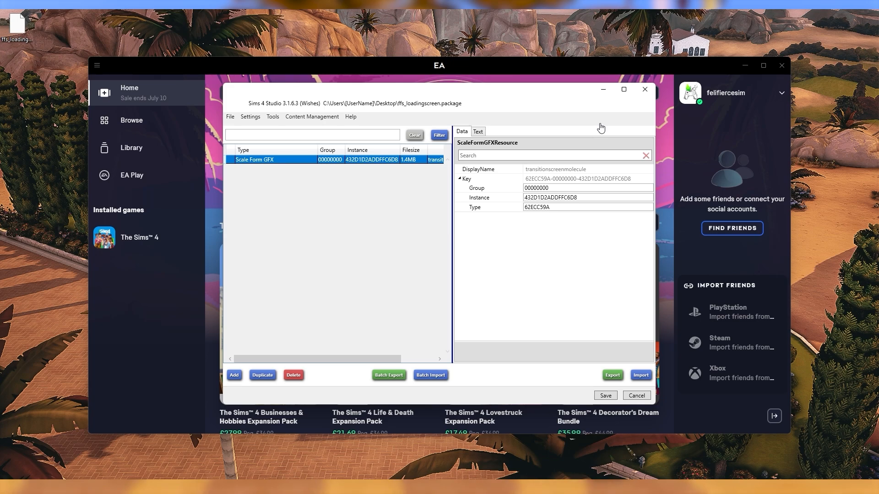
Save the package, and save it again as ffs_loadingscreen on the Desktop, replacing the existing file
left_click(605, 396)
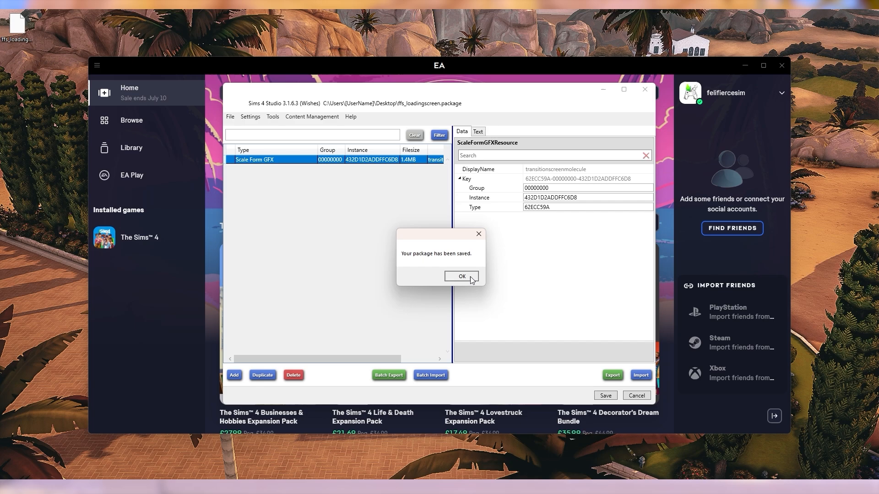
left_click(462, 276)
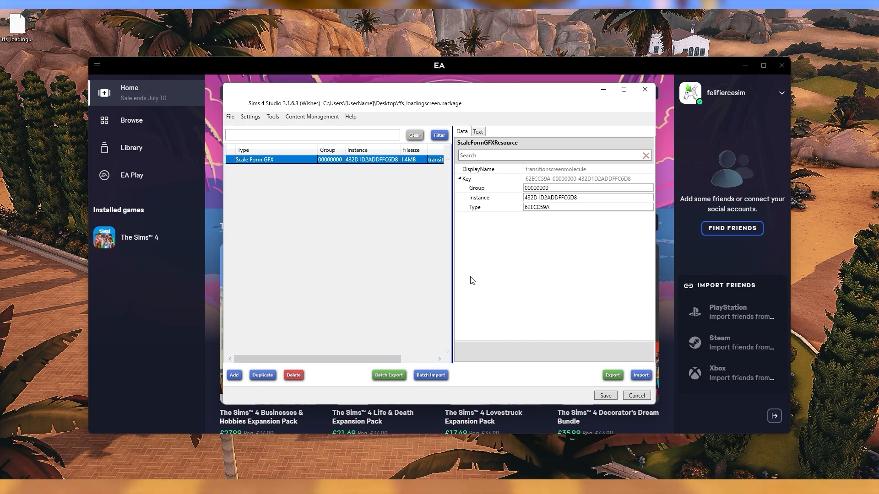
left_click(231, 117)
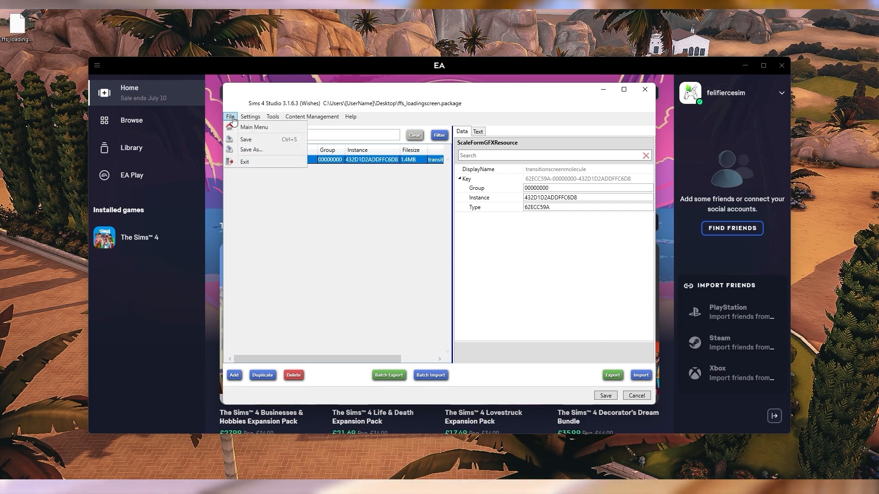
left_click(250, 151)
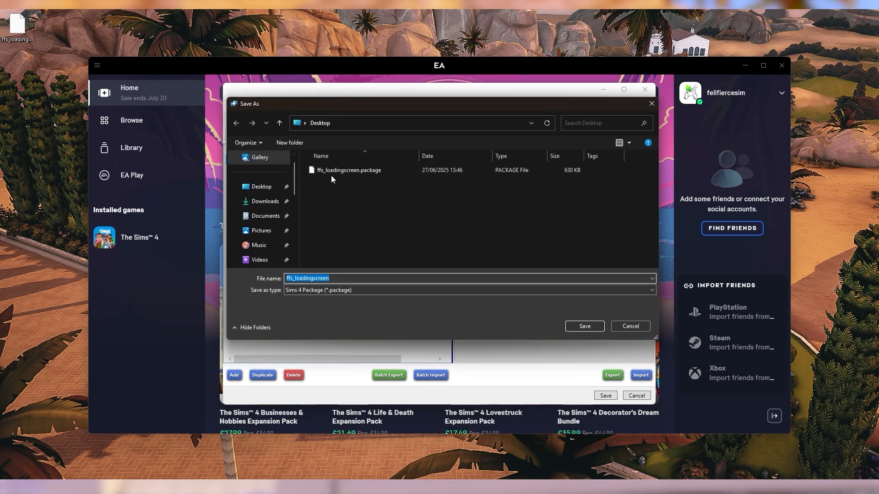
left_click(342, 170)
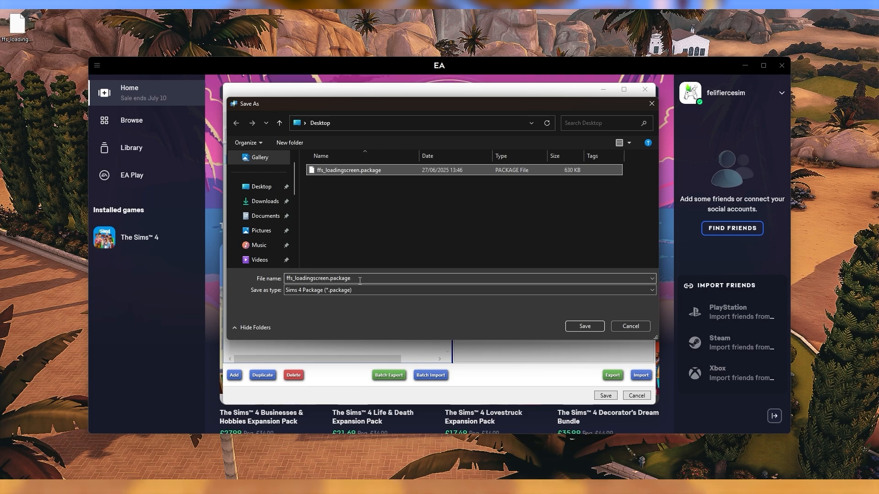
double_click(335, 279)
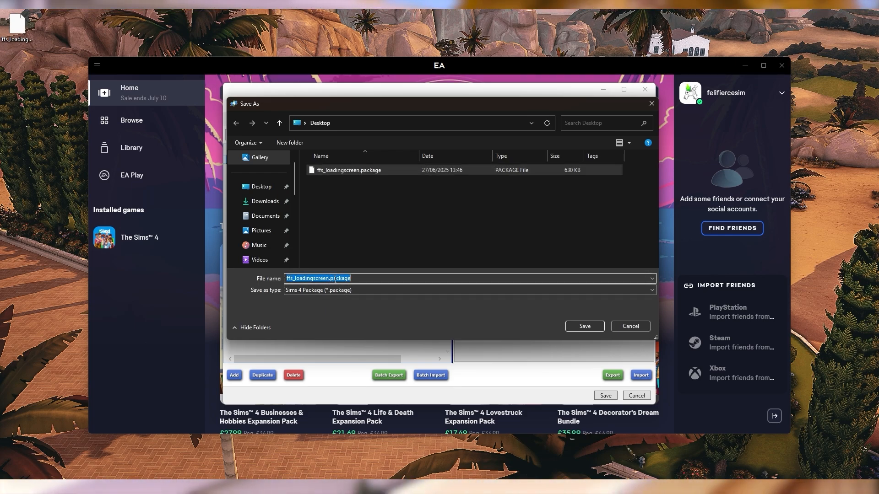
left_click(371, 277)
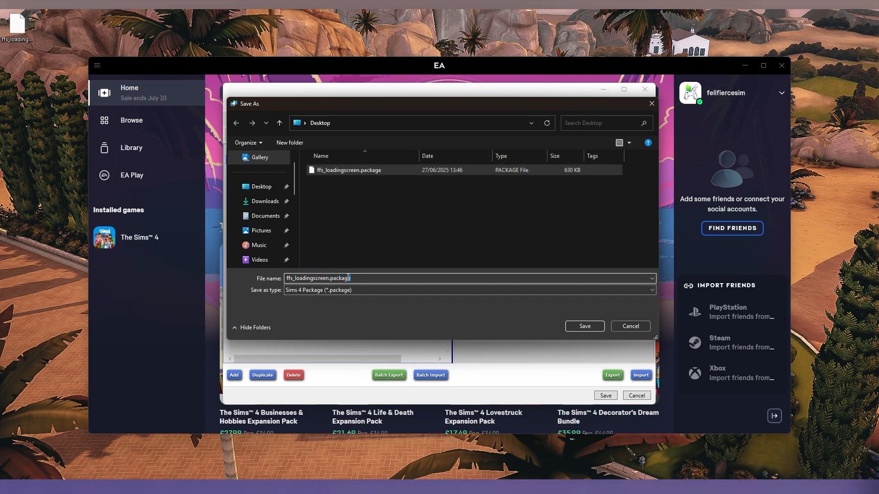
left_click_drag(349, 278, 333, 276)
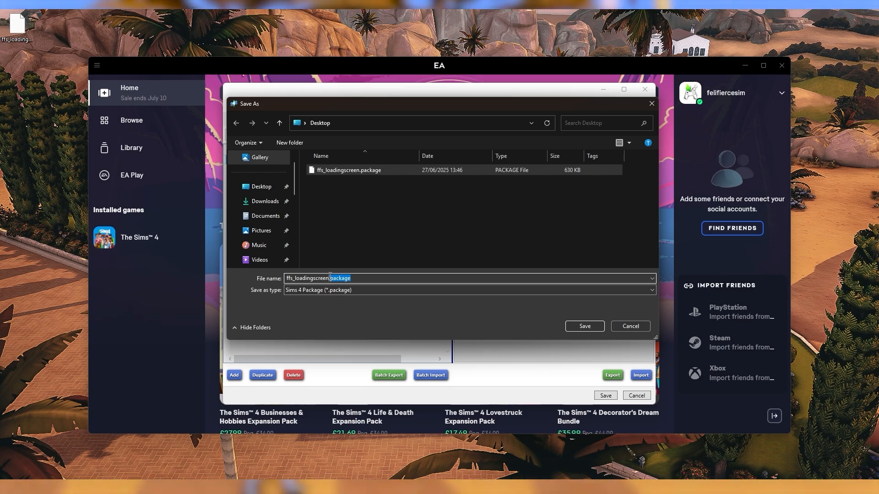
key("BackSpace")
key("Return")
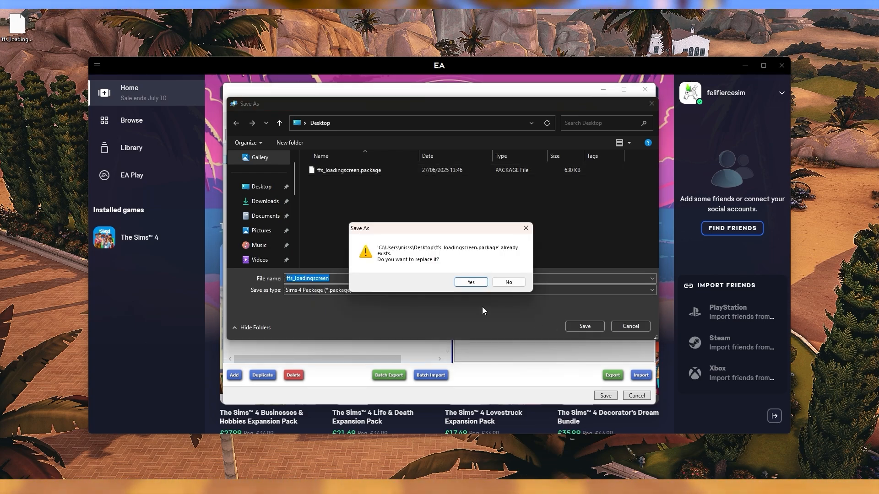
left_click(471, 283)
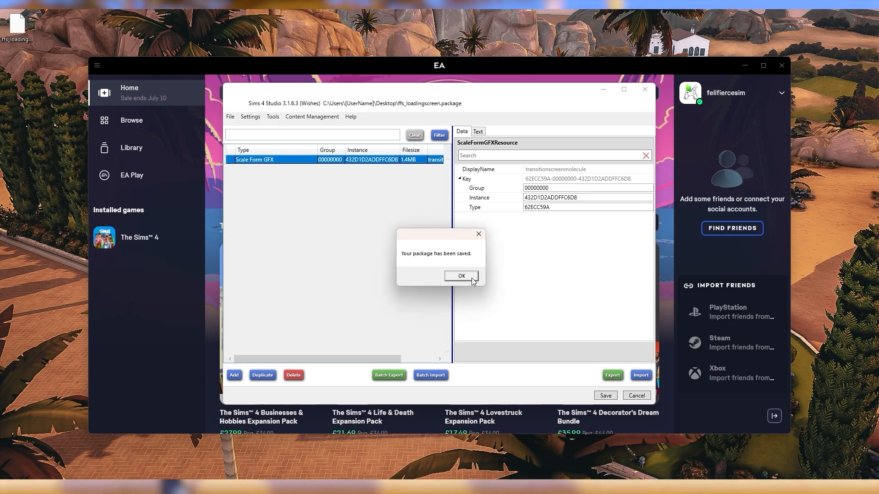
left_click(472, 280)
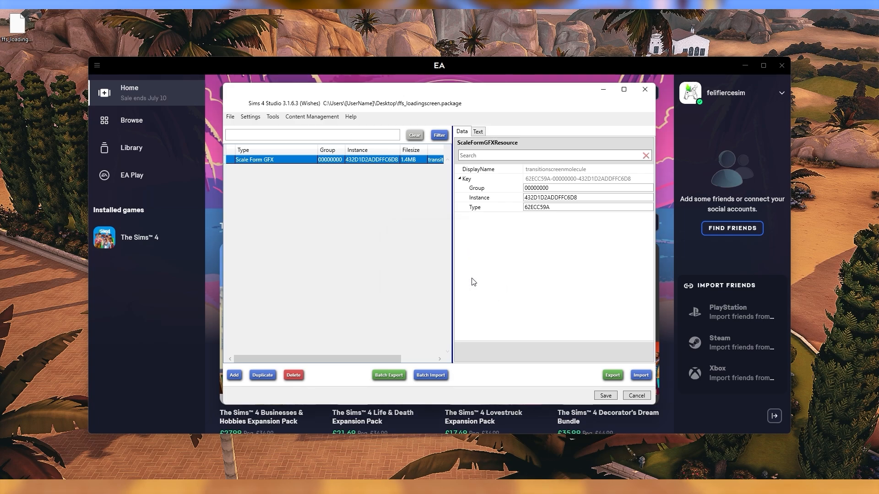
left_click(577, 197)
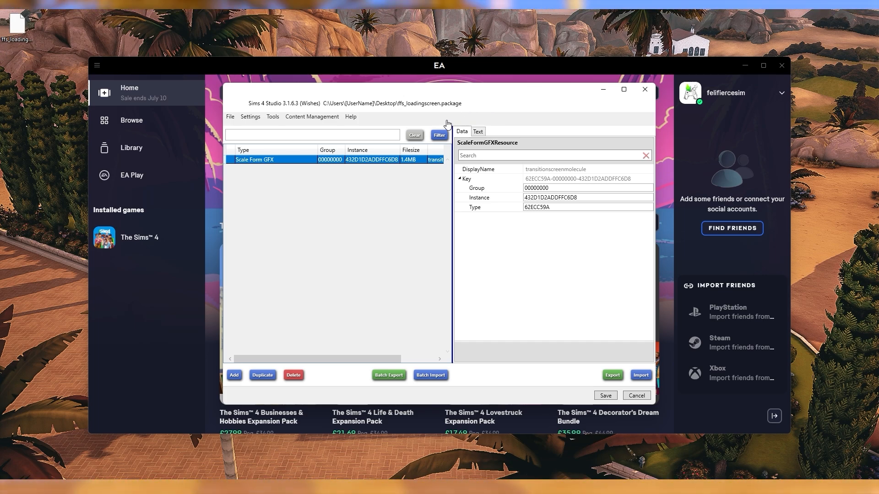
Return to the main menu and remove ffs_loadingscreen.package from the recent projects
left_click(233, 119)
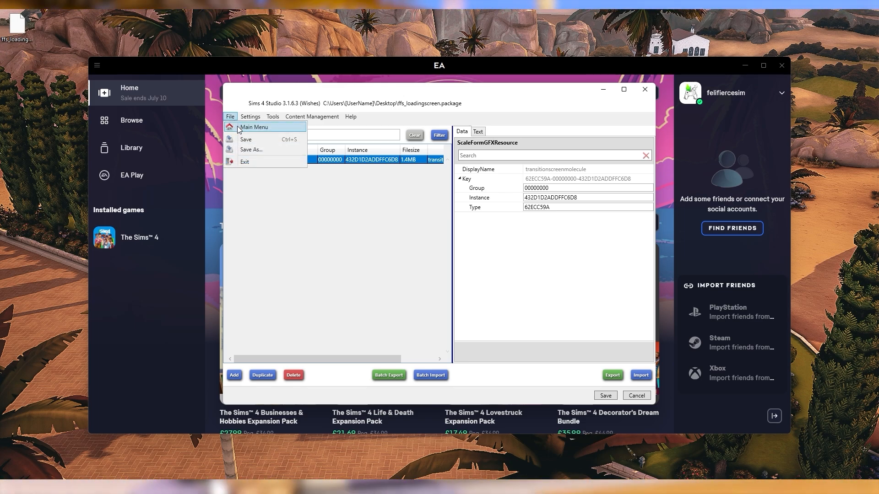
left_click(248, 127)
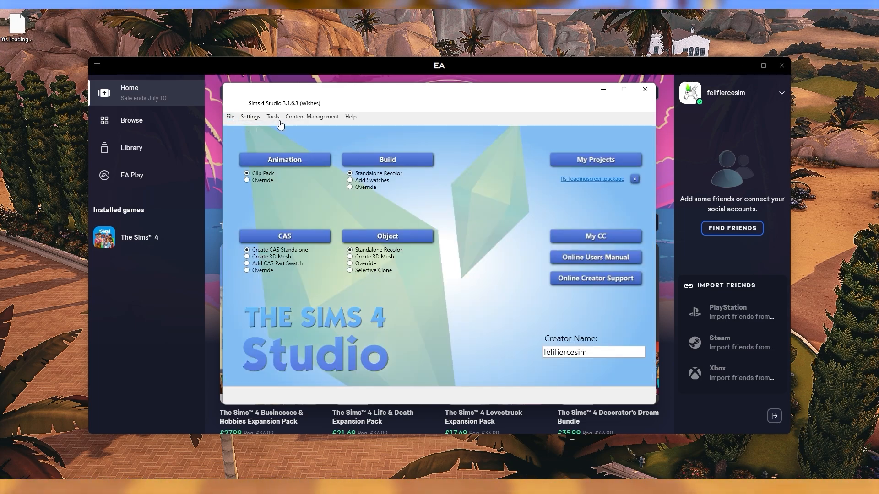
left_click(634, 179)
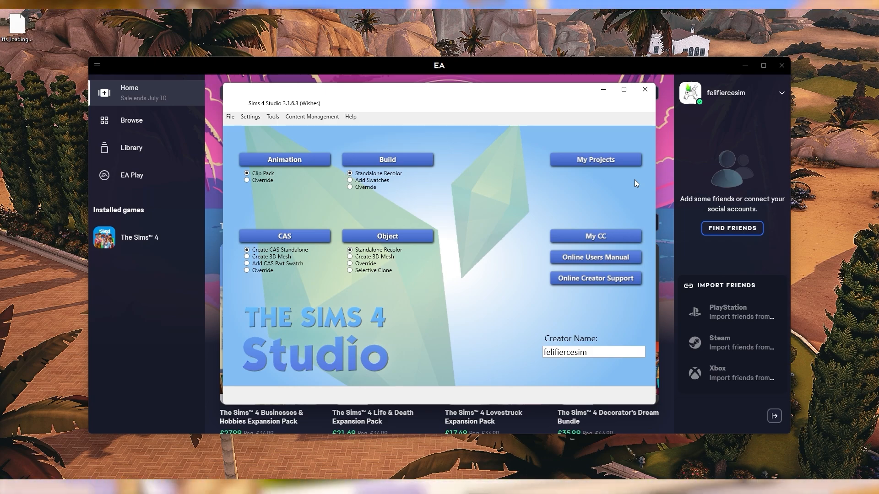
Minimize Sims 4 Studio and the EA app, switch to s4pe, and move its window up so its lower controls fit on screen
left_click(603, 91)
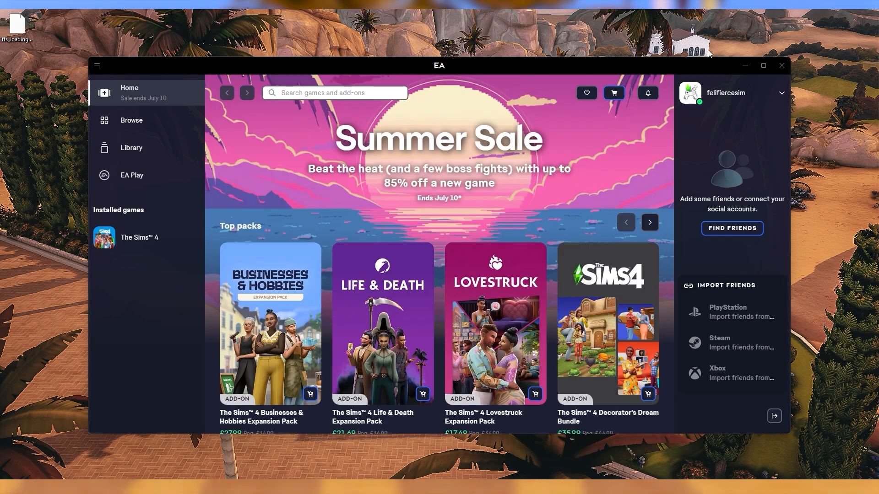
left_click(742, 65)
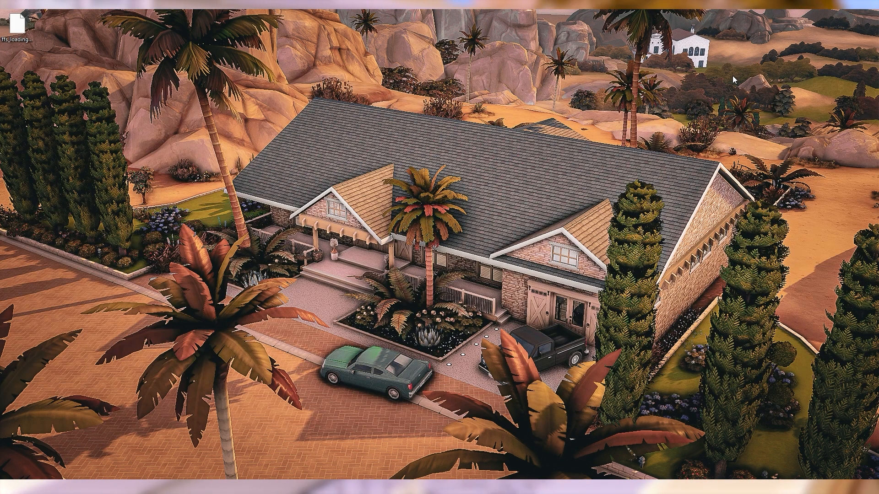
mouse_move(501, 486)
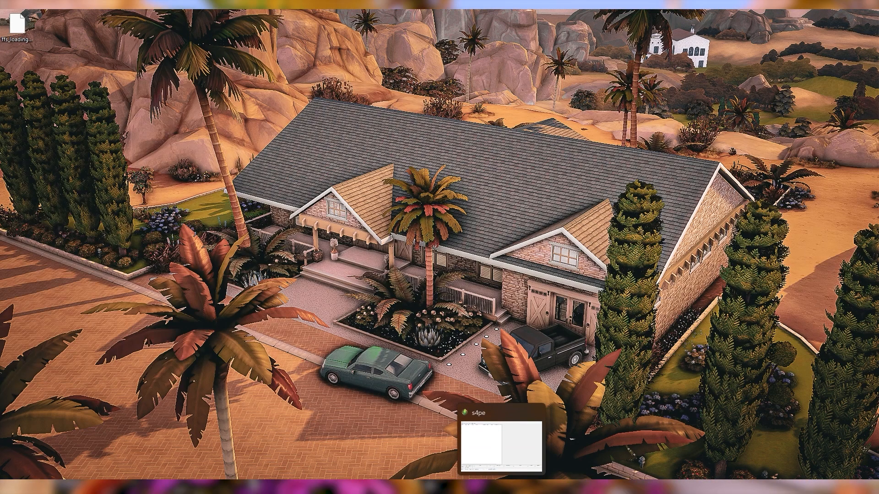
left_click(501, 466)
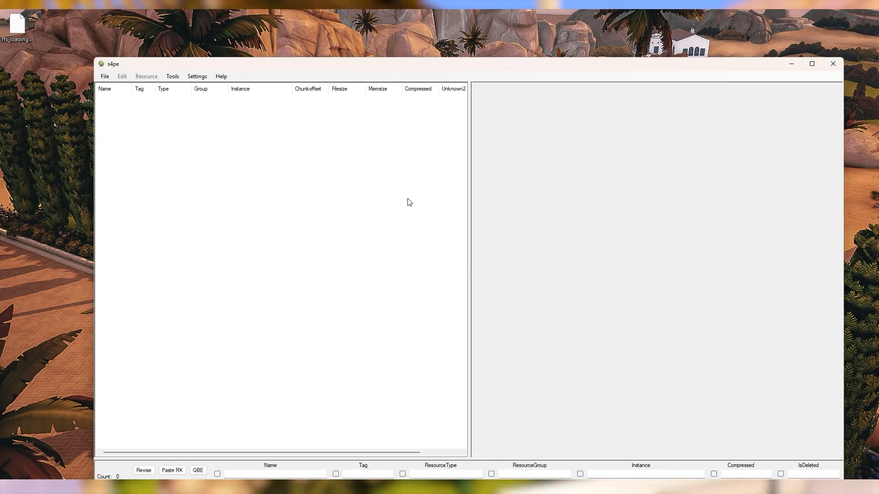
left_click_drag(533, 68, 533, 42)
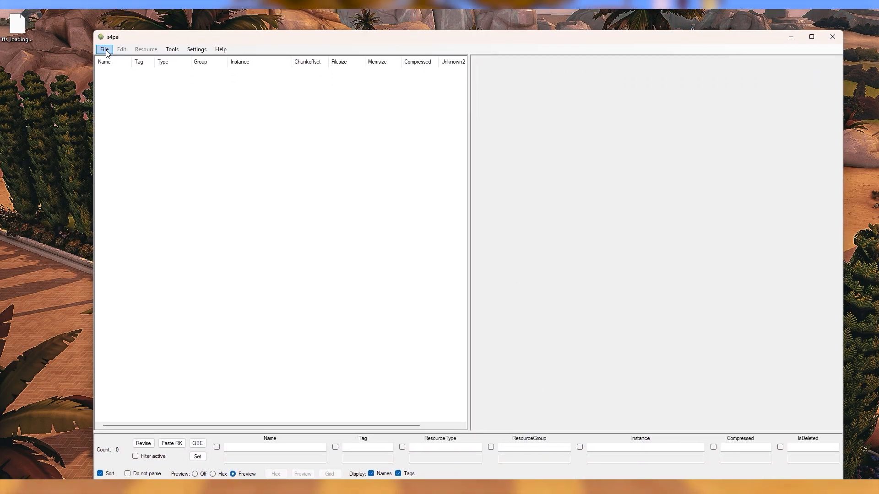
Open ffs_loadingscreen.package from the Desktop
left_click(106, 50)
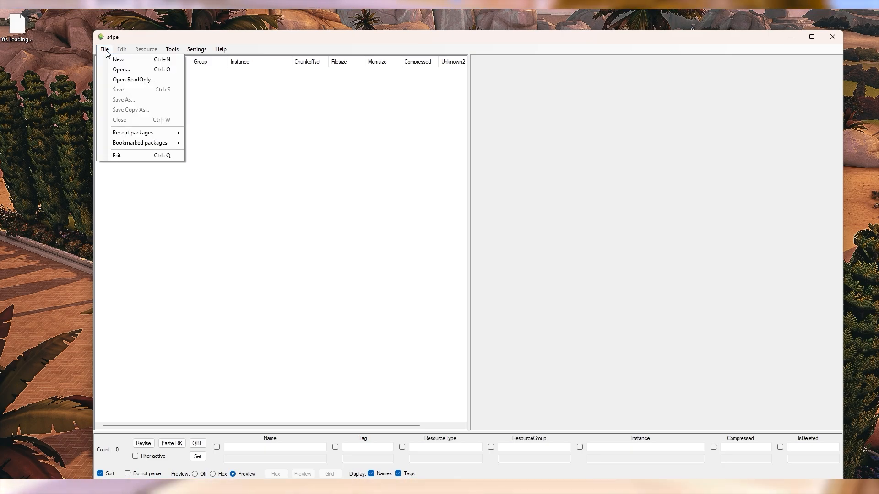
left_click(109, 69)
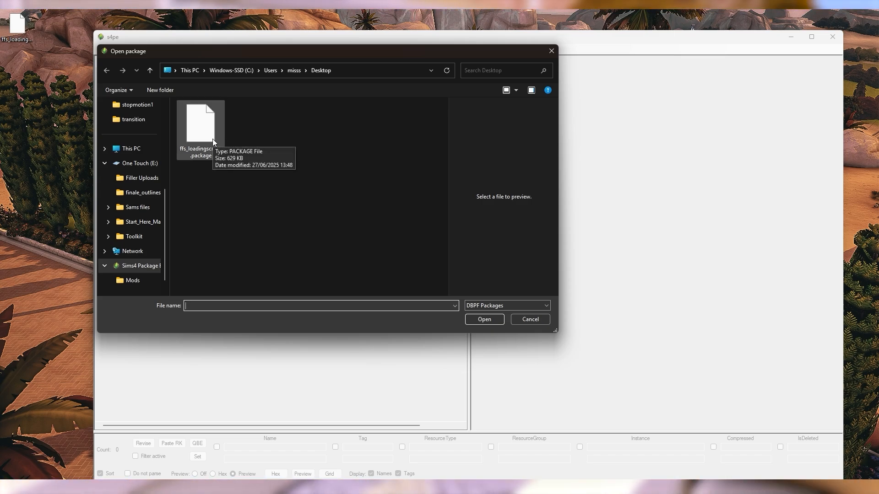
left_click(212, 139)
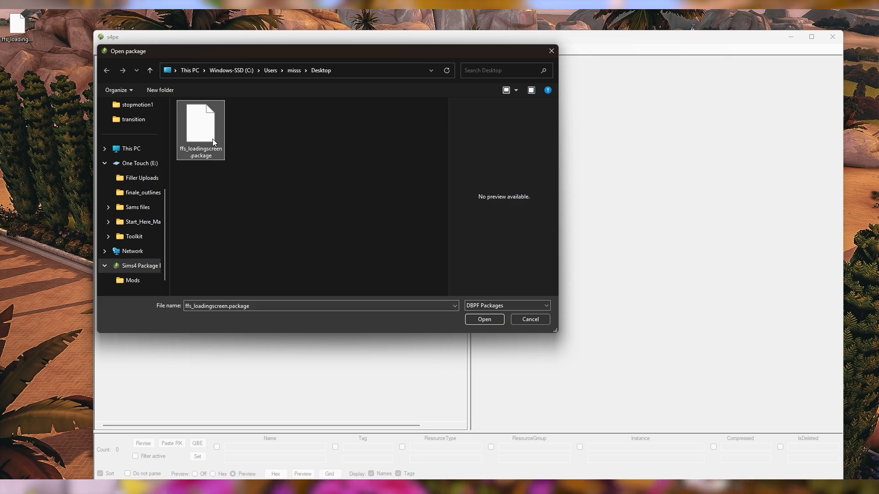
left_click(493, 319)
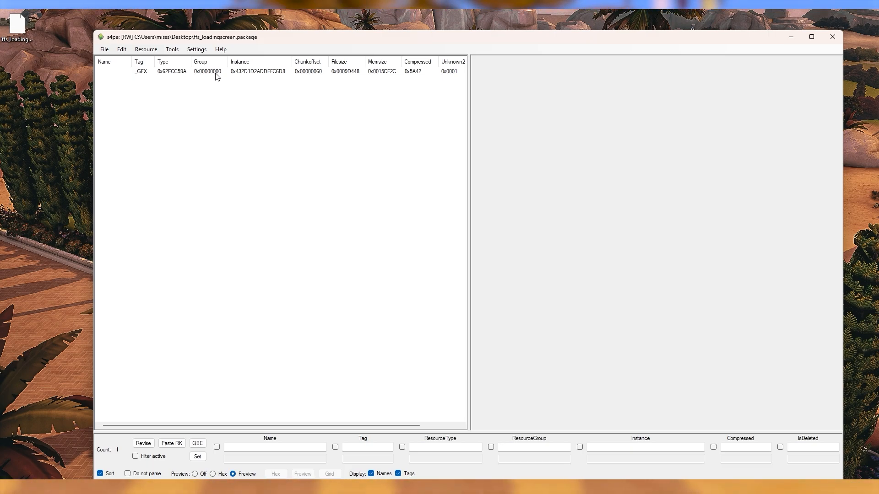
Export the package's _GFX resource to a file on the Desktop, keeping the suggested file name
left_click(141, 75)
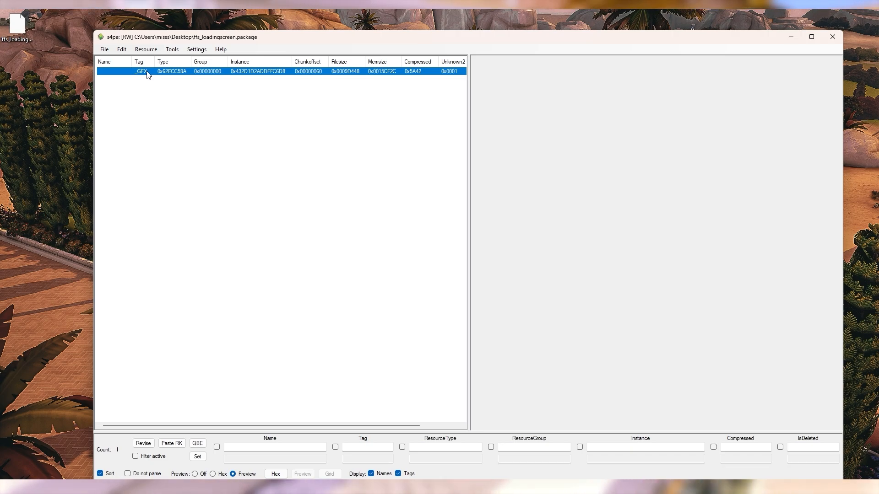
right_click(148, 75)
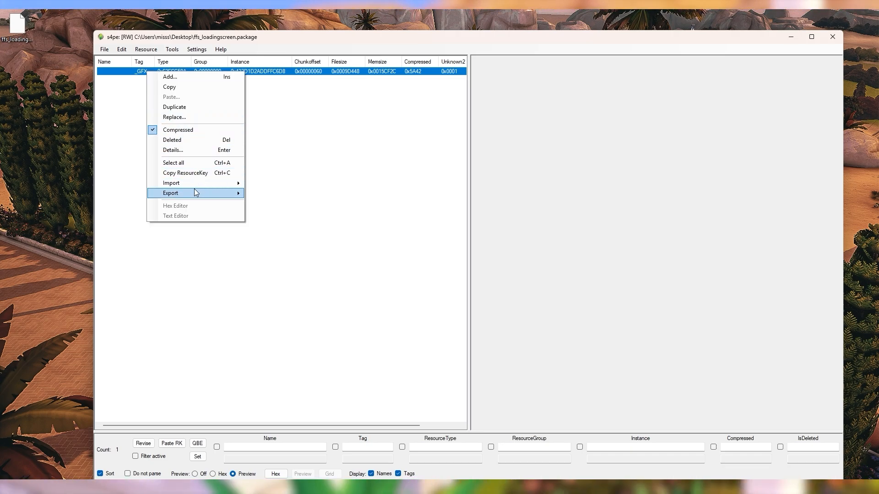
mouse_move(194, 193)
left_click(264, 194)
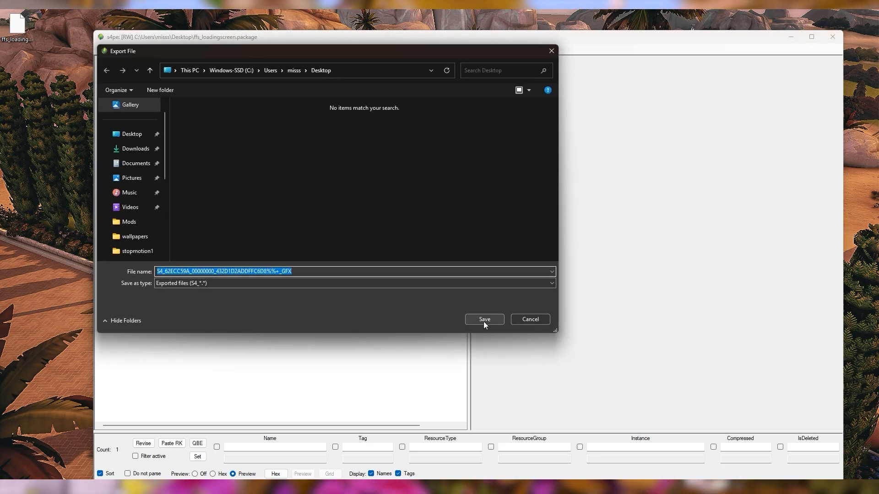
left_click(131, 134)
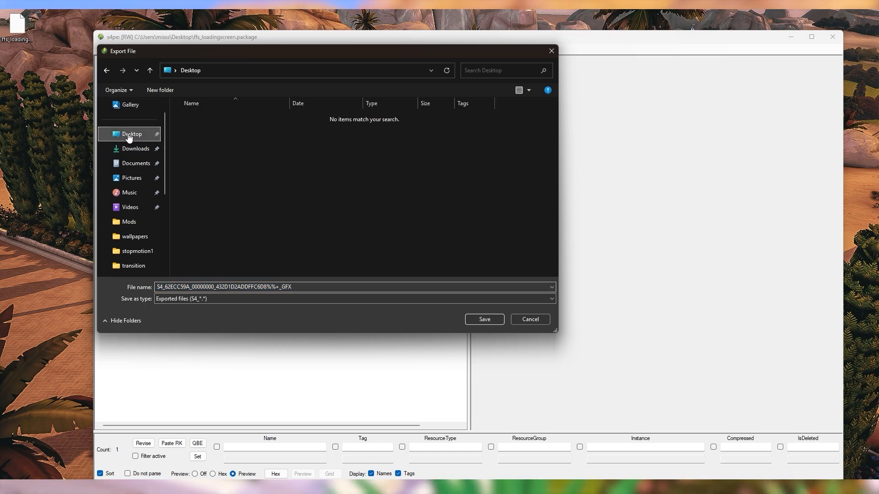
left_click(493, 320)
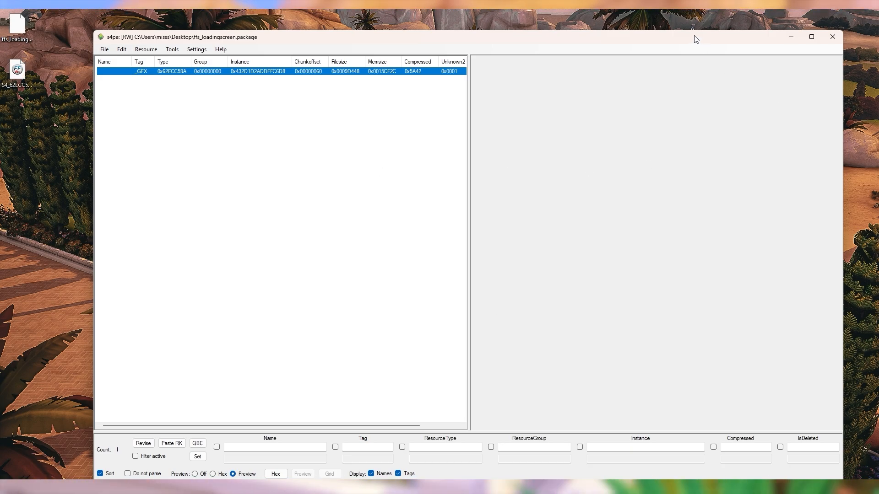
Minimize s4pe, switch to JPEXS Free Flash Decompiler, and open the exported S4_62ECC59A GFX file from the Desktop
left_click_drag(696, 39, 691, 26)
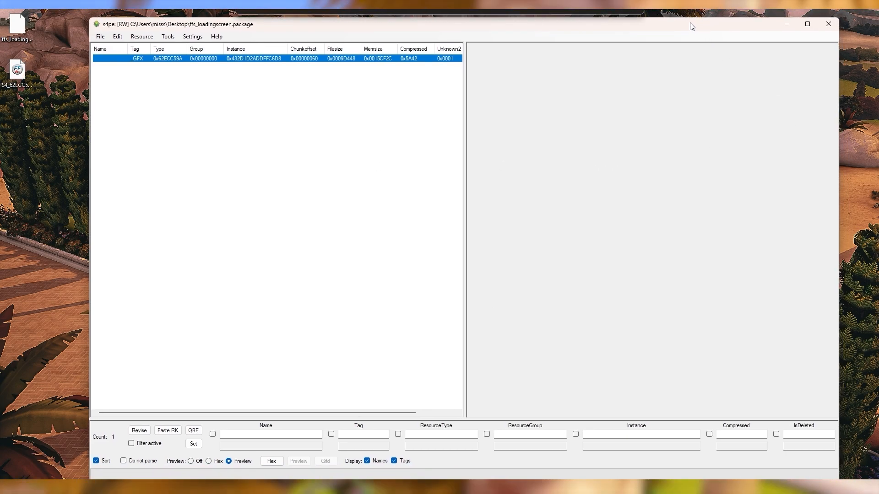
left_click(787, 23)
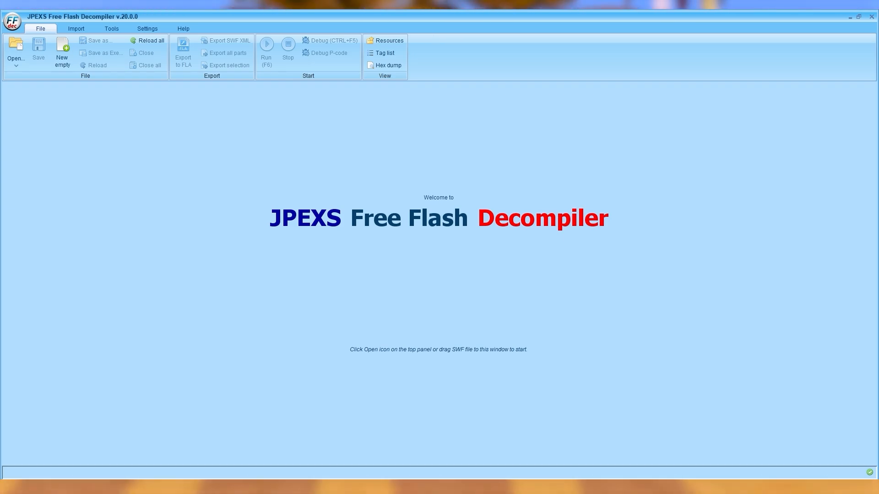
left_click(18, 46)
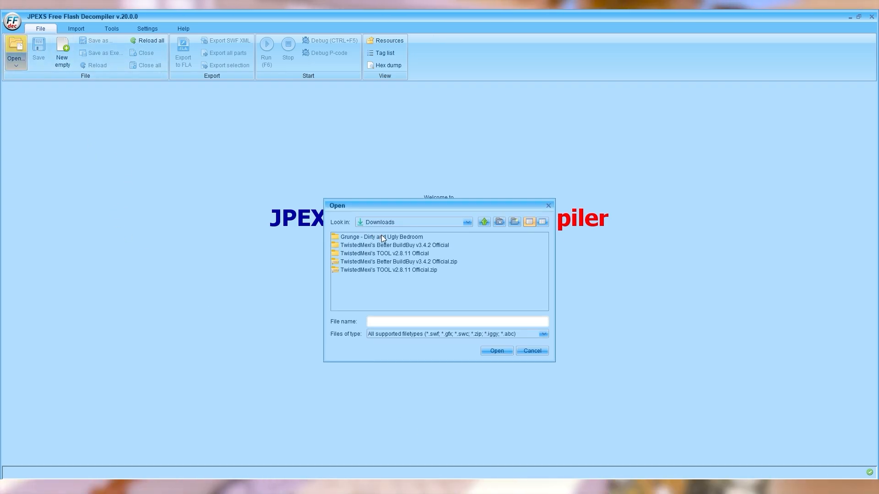
left_click(454, 222)
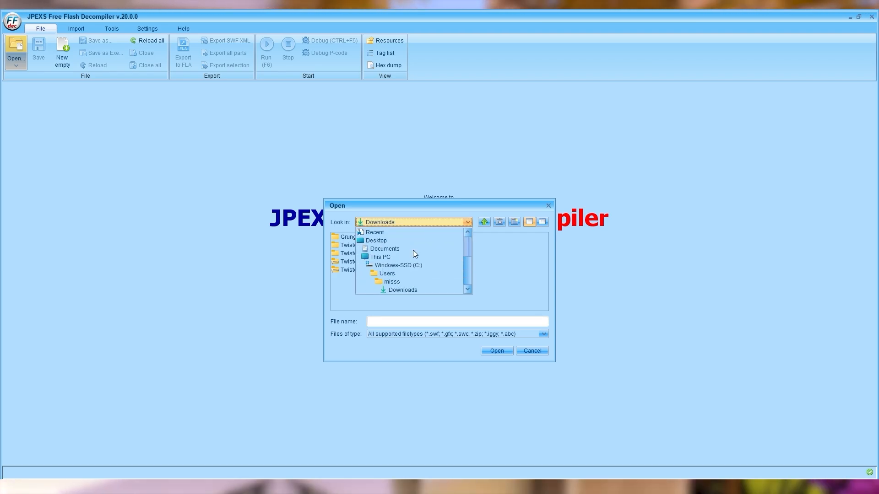
scroll(375, 241, "up", 1)
left_click(376, 240)
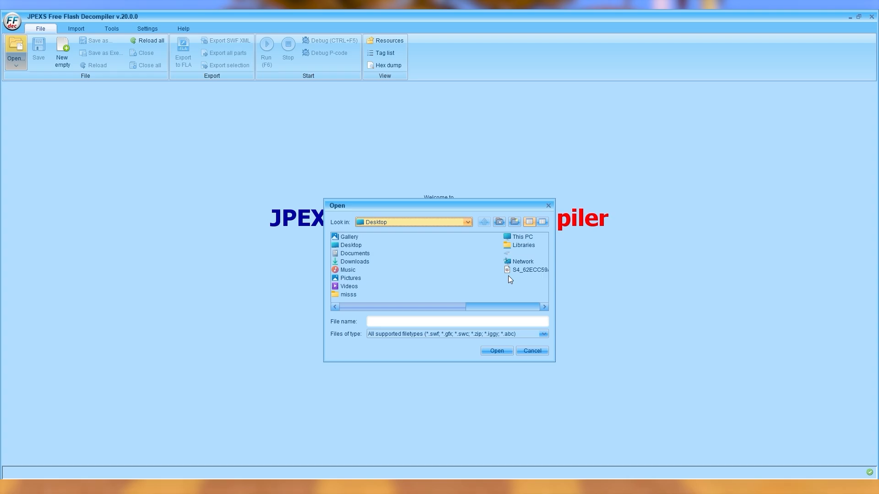
left_click_drag(465, 306, 503, 300)
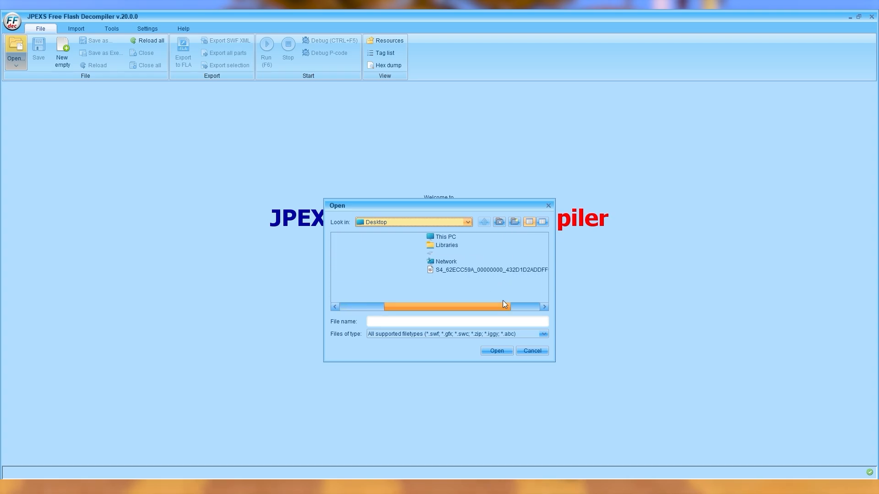
left_click(496, 268)
left_click(491, 350)
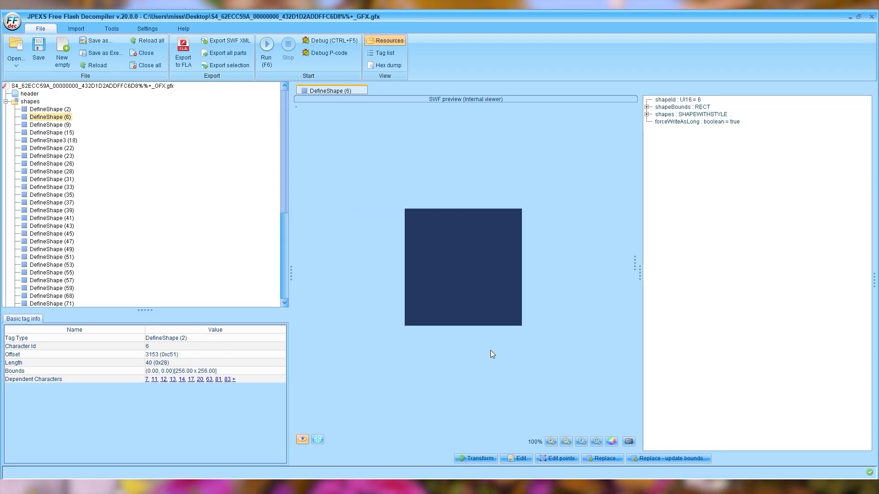
Replace the dark blue square shape DefineShape (6) with pic (1).png and save the GFX file
left_click(6, 102)
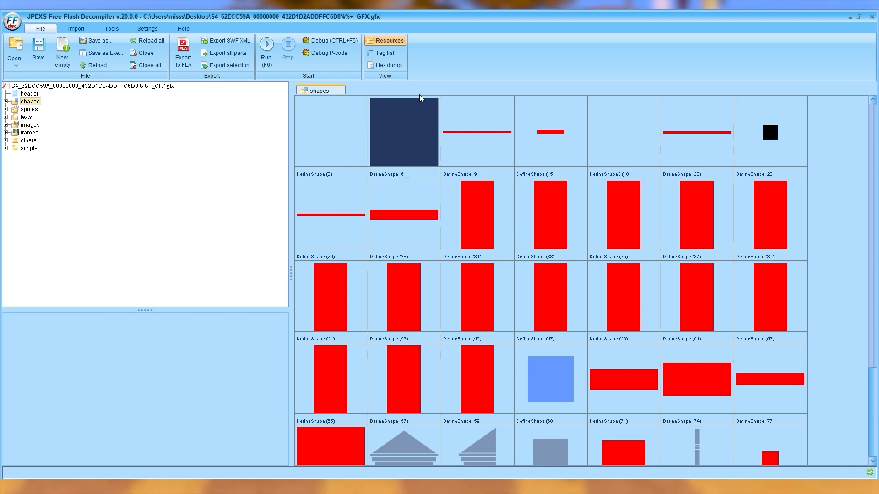
double_click(390, 132)
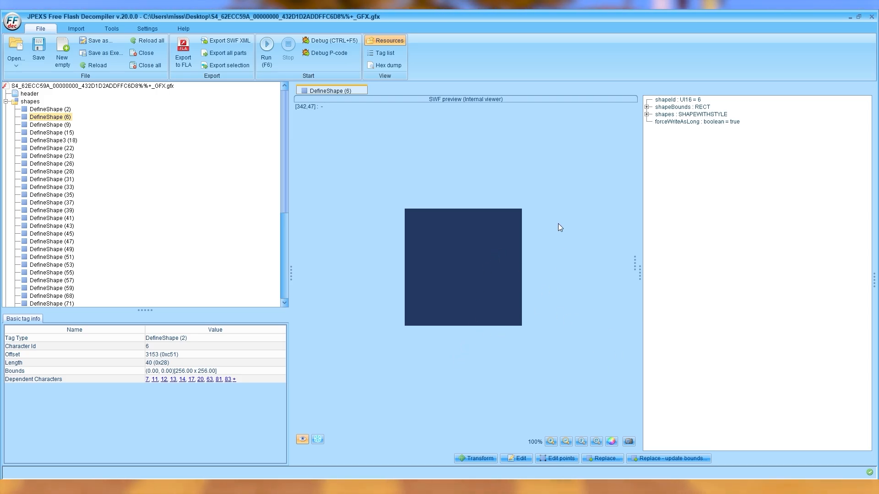
left_click(606, 457)
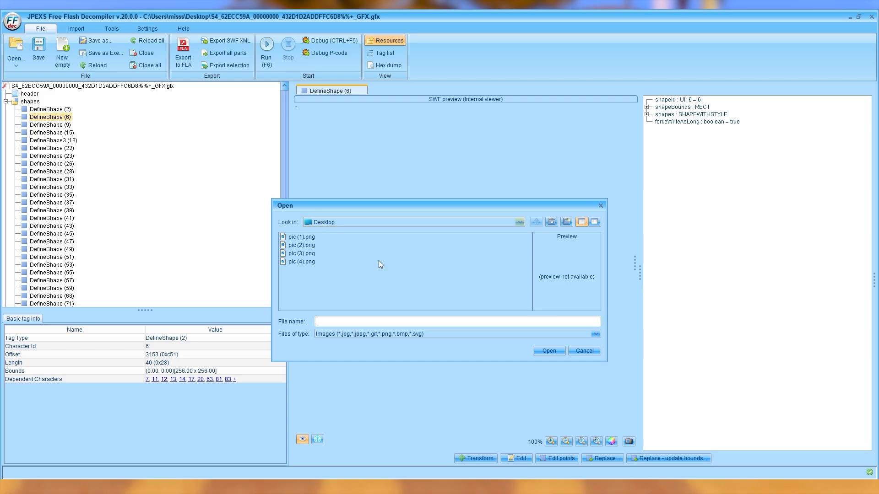
left_click(304, 261)
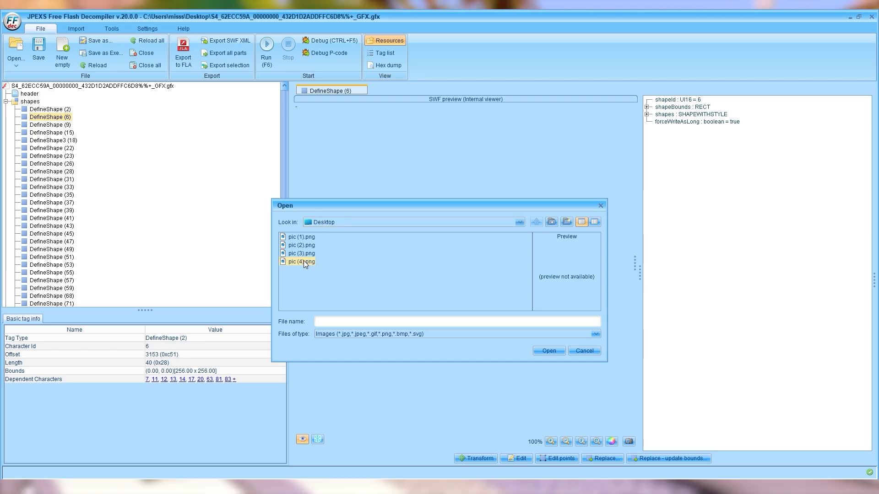
left_click(312, 237)
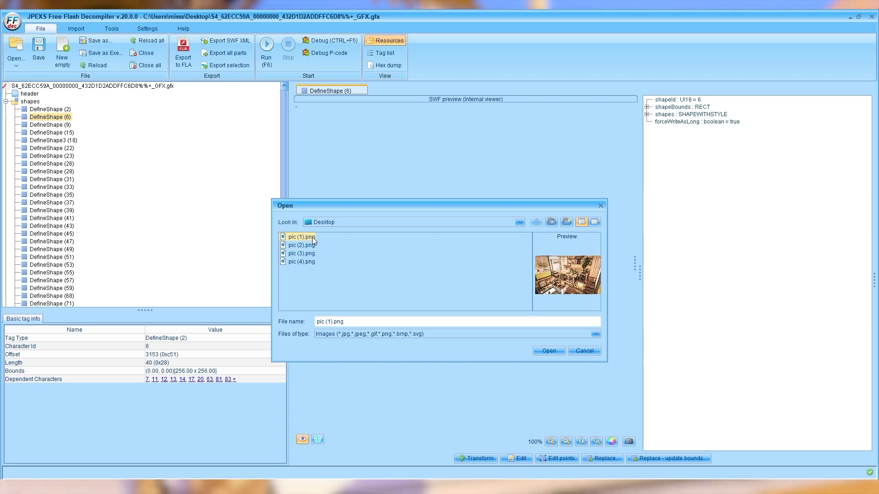
left_click(558, 350)
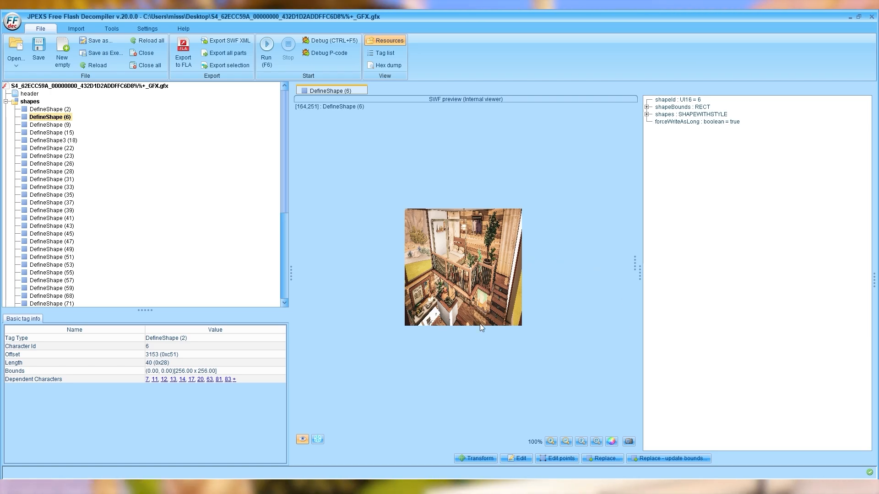
left_click(38, 50)
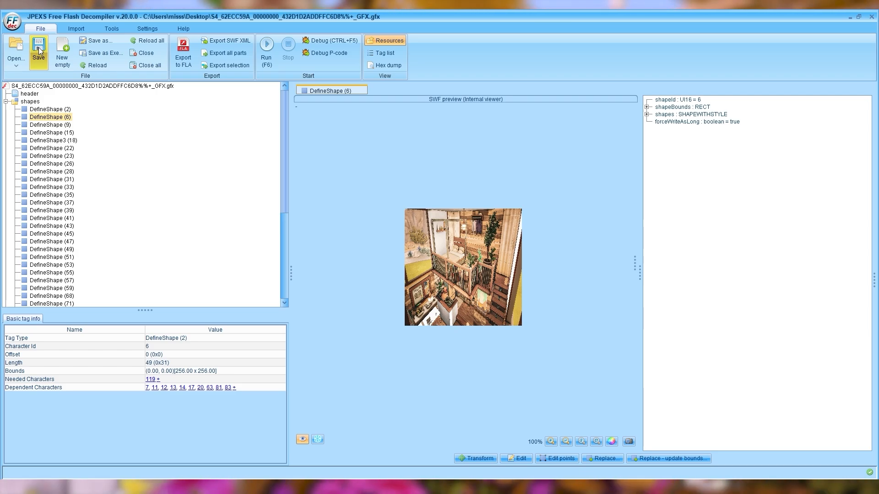
Check the images folder, replace DefineShape (6) with pic (1).png a second time, and save the GFX file again
double_click(30, 101)
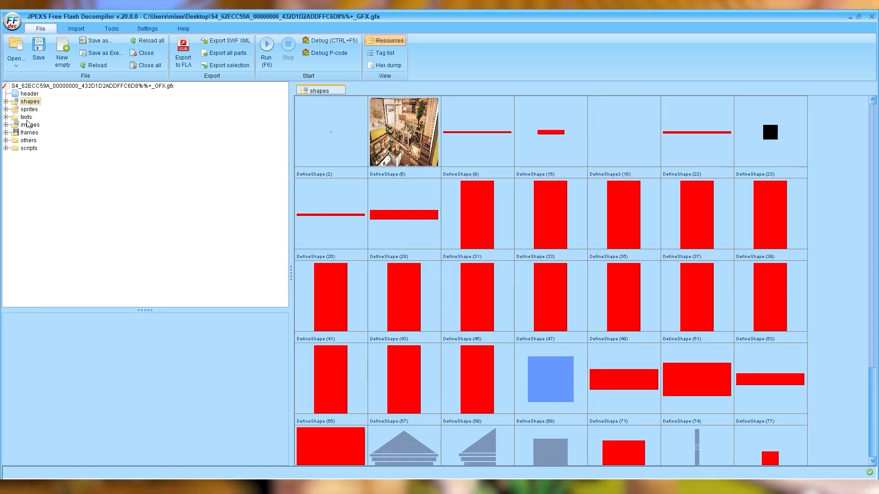
left_click(28, 126)
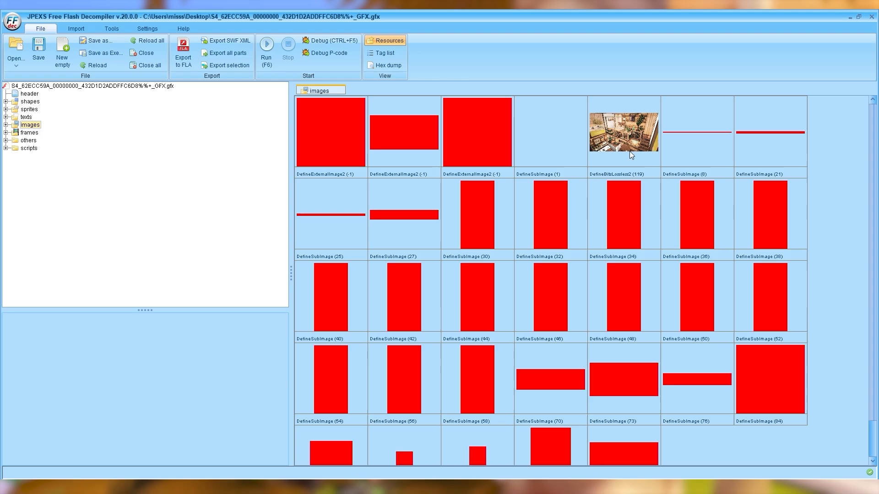
left_click(30, 102)
double_click(432, 134)
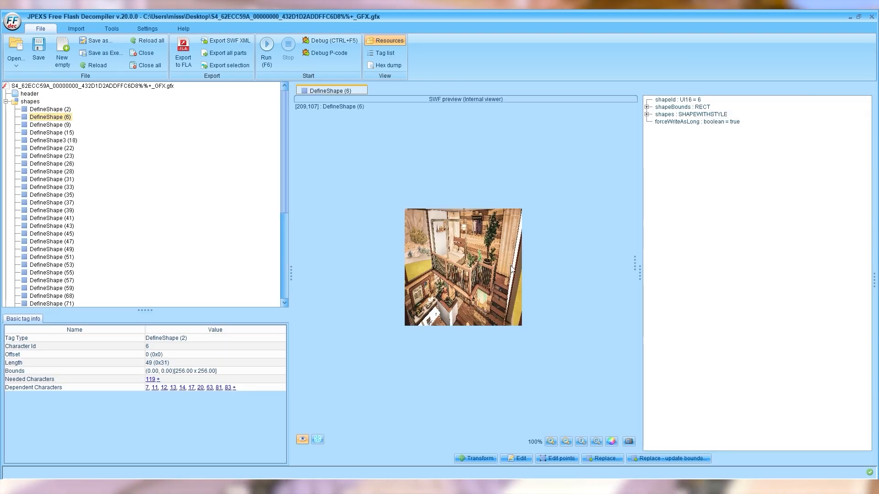
left_click(602, 459)
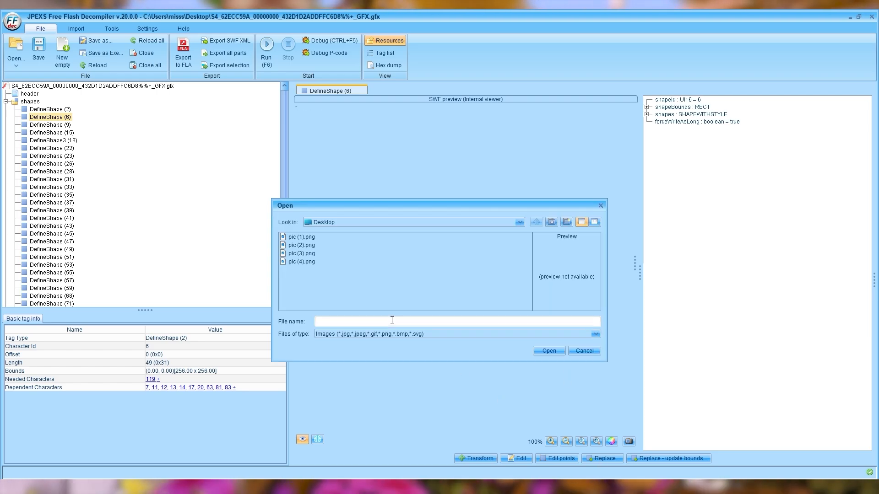
left_click(301, 238)
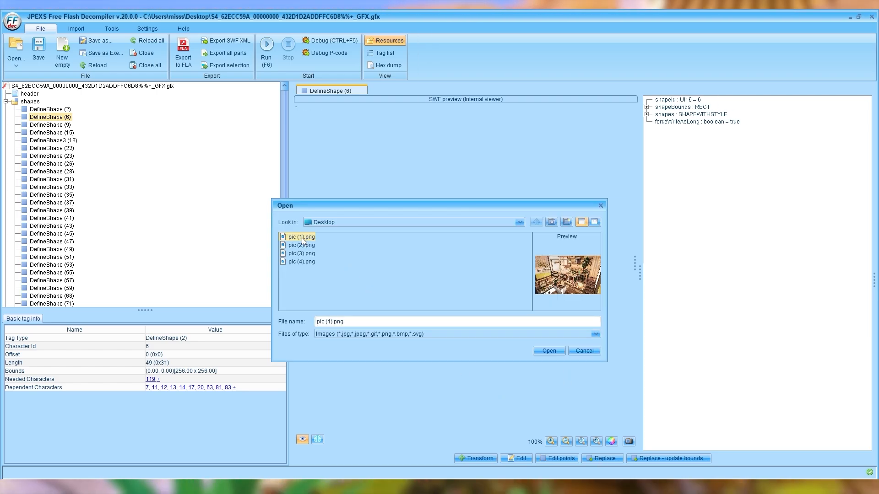
left_click(554, 348)
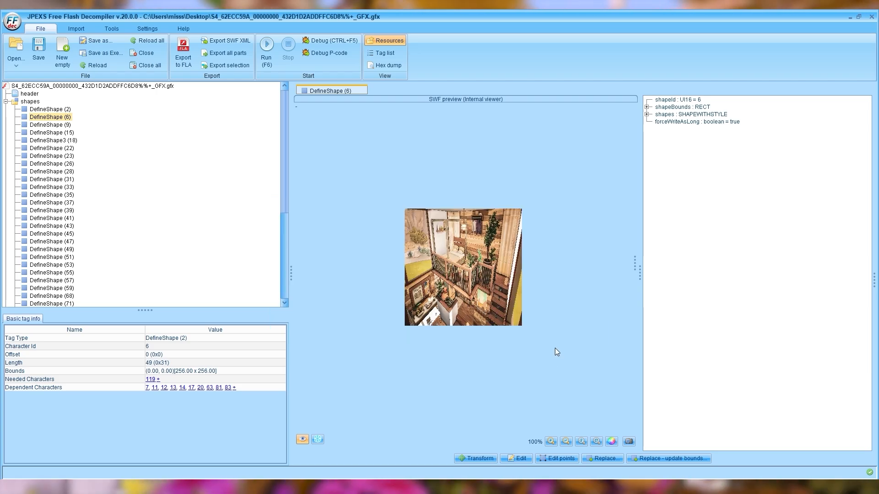
left_click(39, 53)
Review the shapes and images folders, and close the edited GFX file
left_click(6, 101)
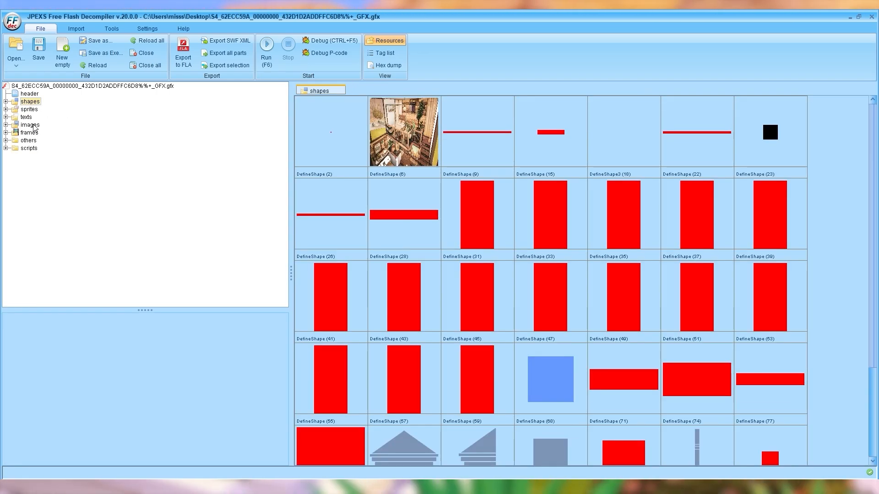
left_click(31, 125)
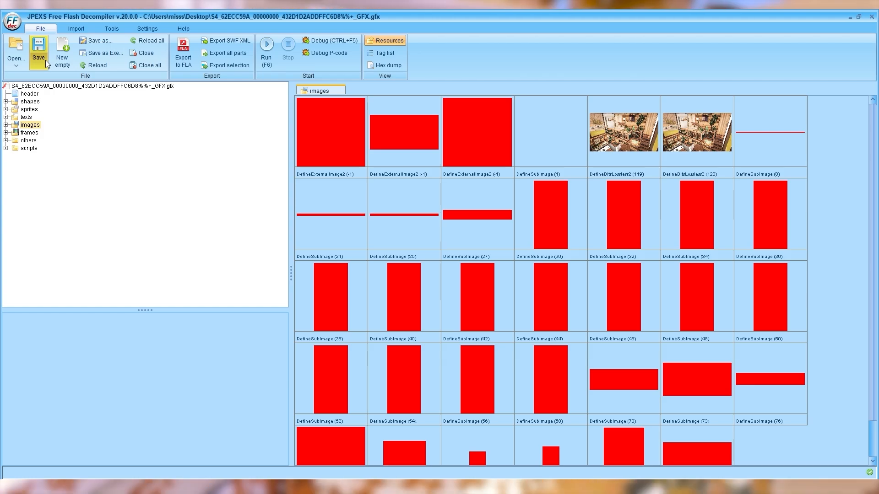
left_click(64, 86)
right_click(64, 89)
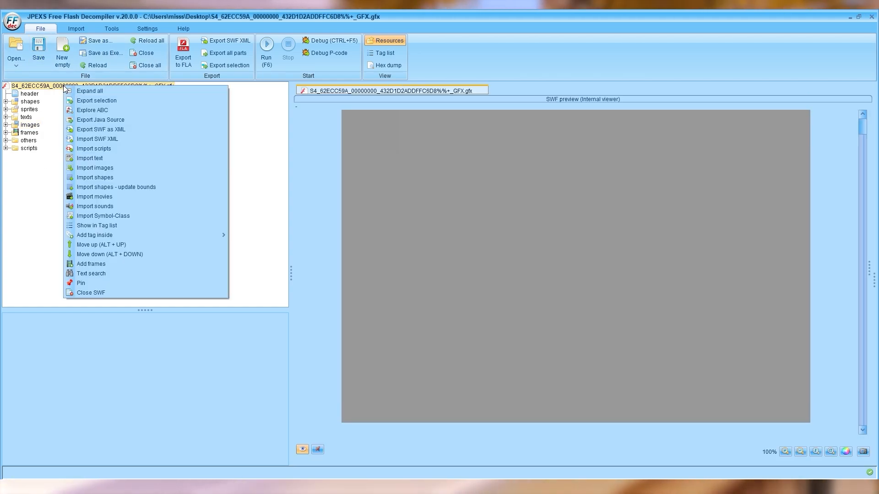
left_click(80, 292)
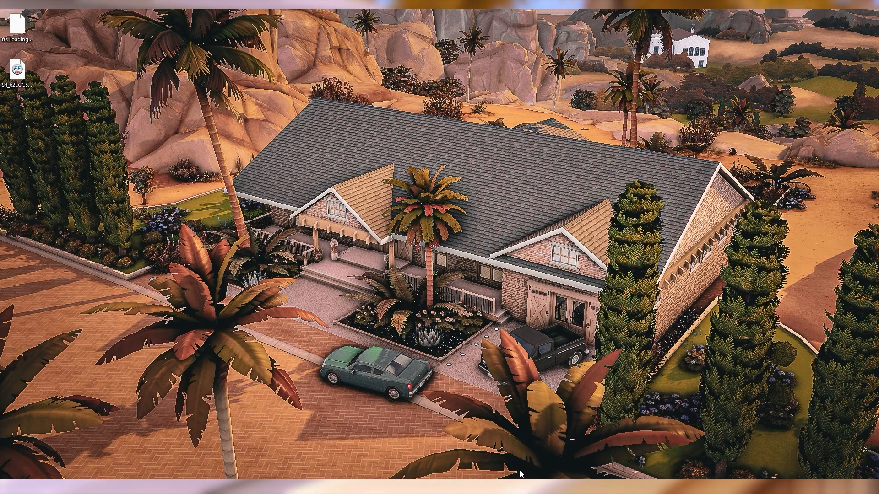
Switch to s4pe, import the edited S4_62ECC59A GFX file from the Desktop with duplicates replaced, and save the package
left_click(521, 486)
right_click(125, 58)
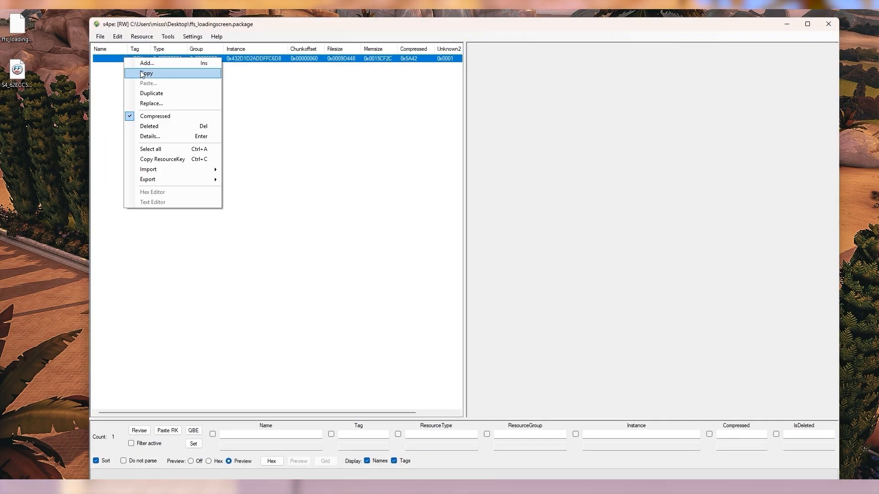
mouse_move(170, 171)
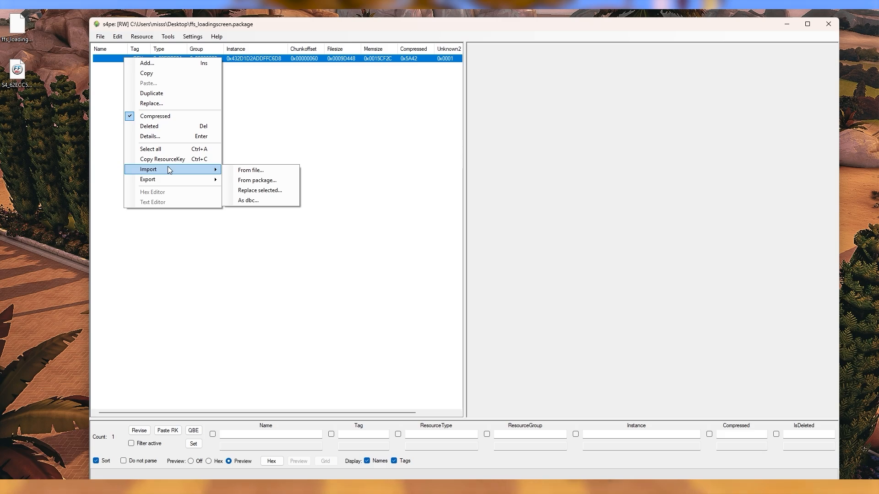
left_click(242, 170)
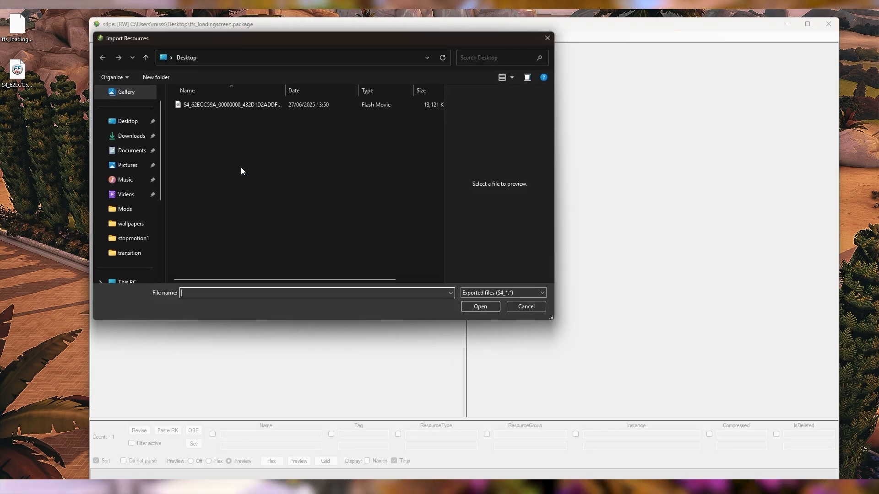
left_click(246, 106)
left_click(479, 307)
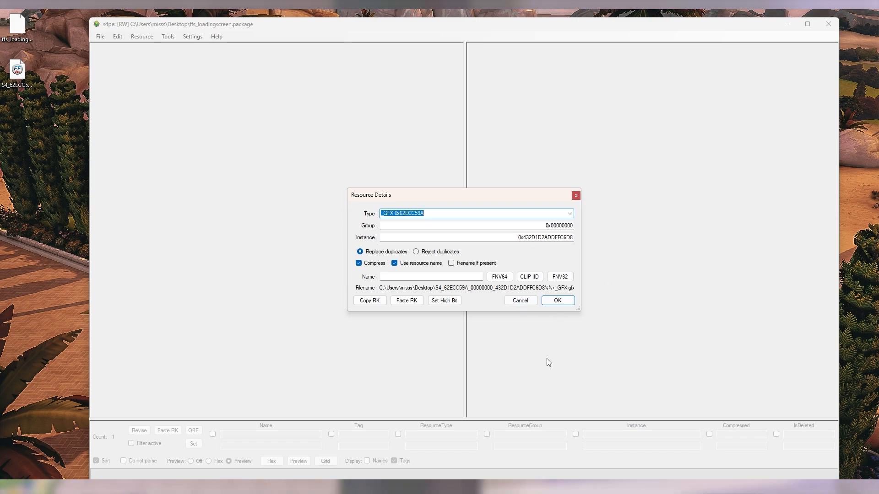
left_click(560, 301)
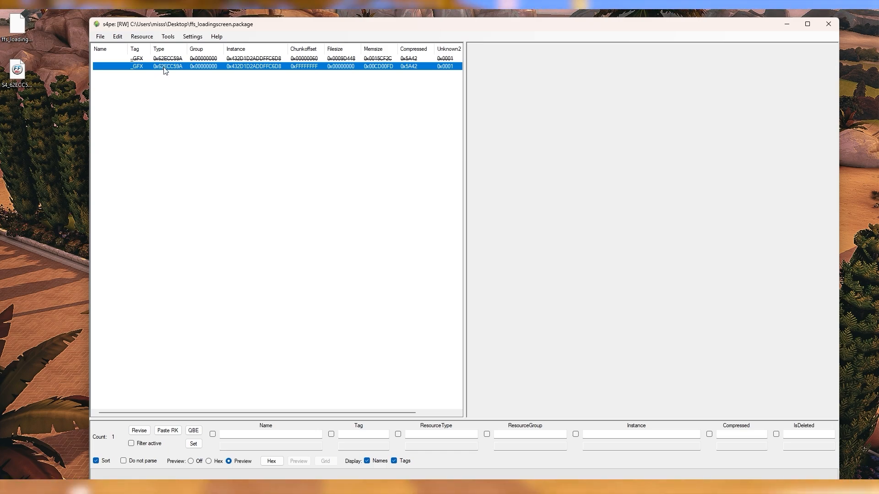
left_click(100, 37)
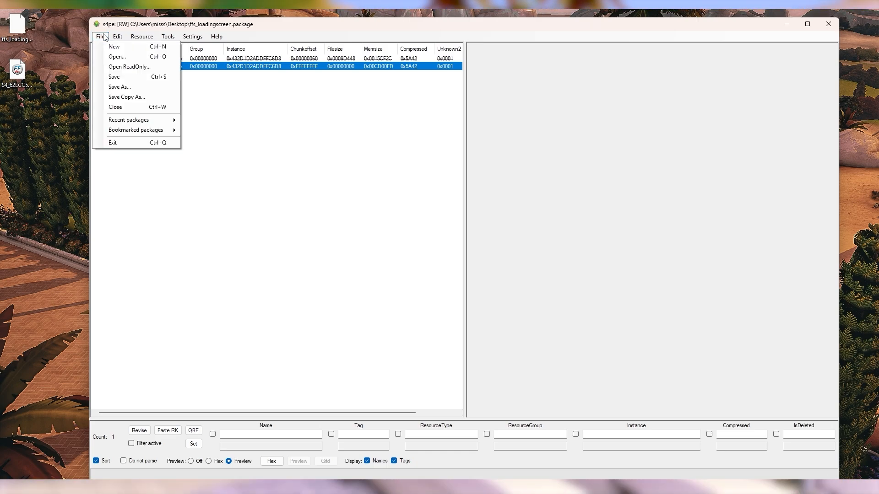
left_click(117, 76)
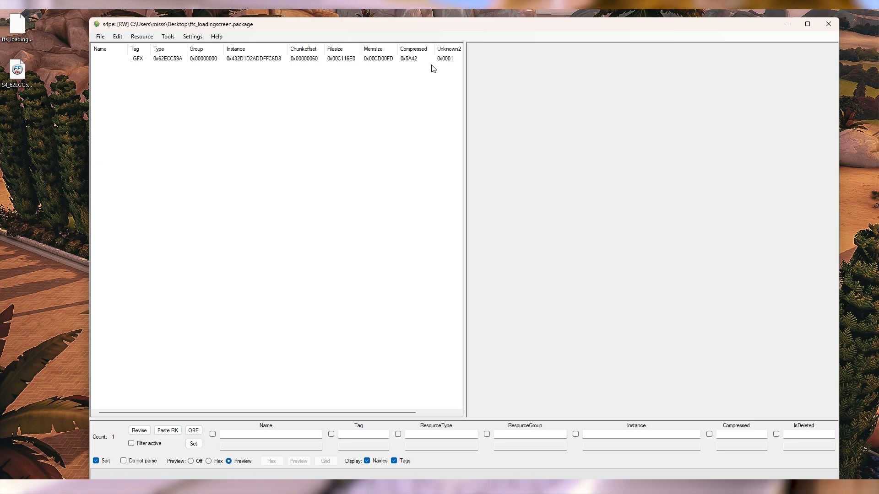
Save the package under the name ffs_loadingscreen on the Desktop, overwriting the existing file
left_click(104, 36)
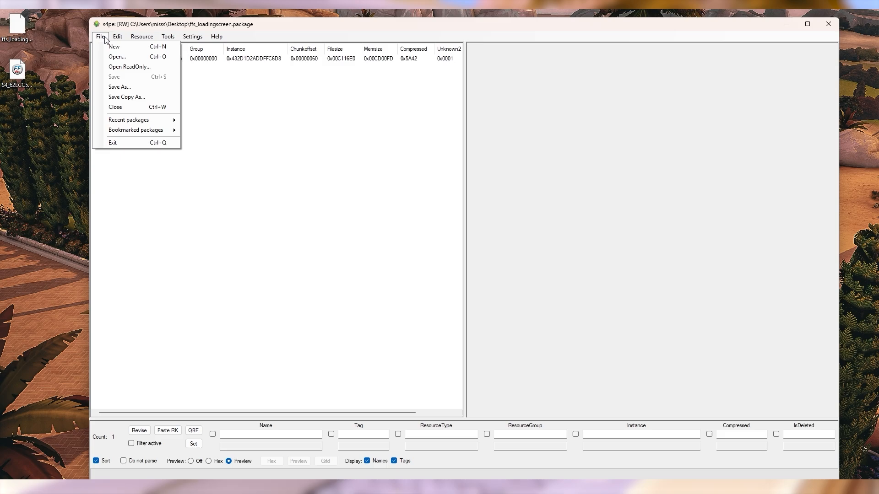
left_click(120, 87)
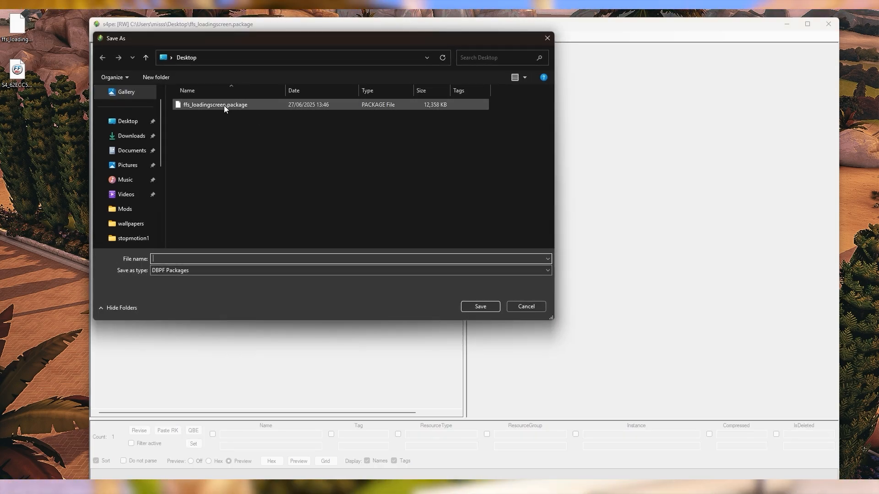
left_click(235, 105)
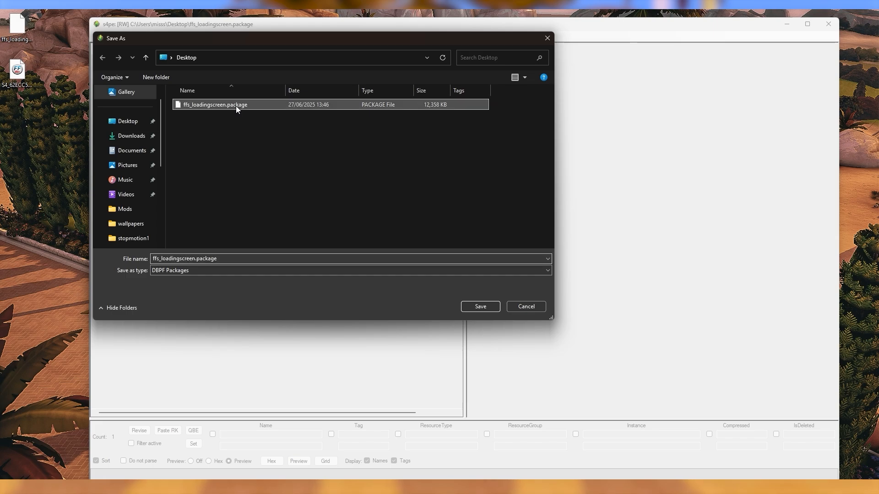
left_click(225, 259)
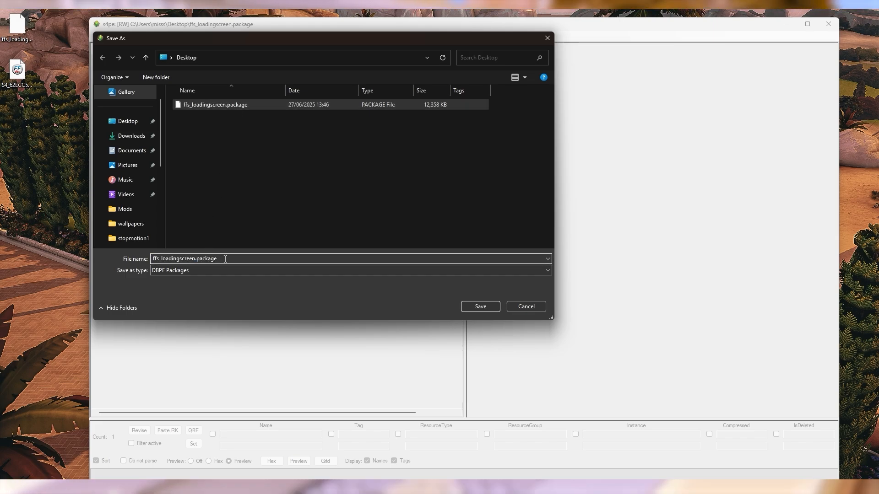
double_click(199, 258)
left_click(196, 259)
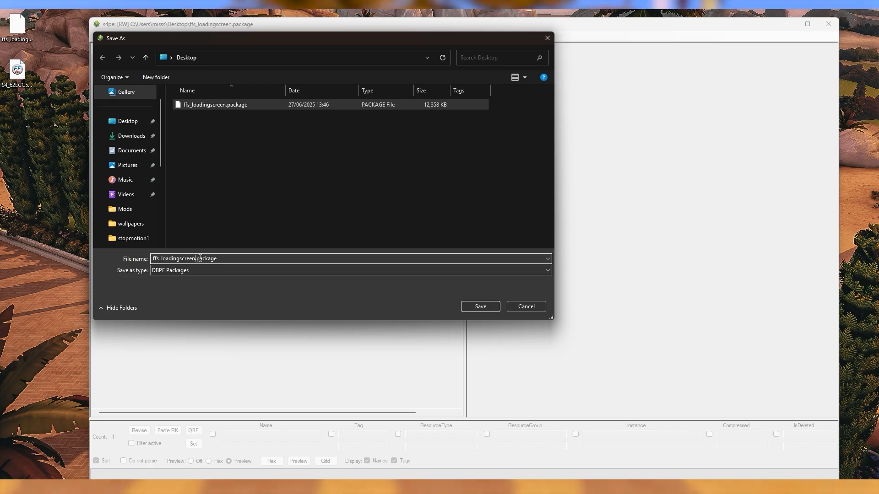
left_click(488, 306)
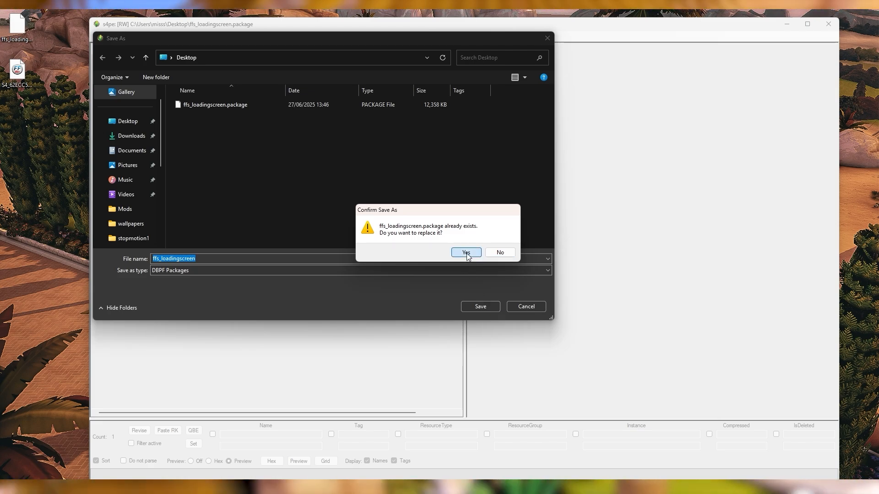
left_click(466, 253)
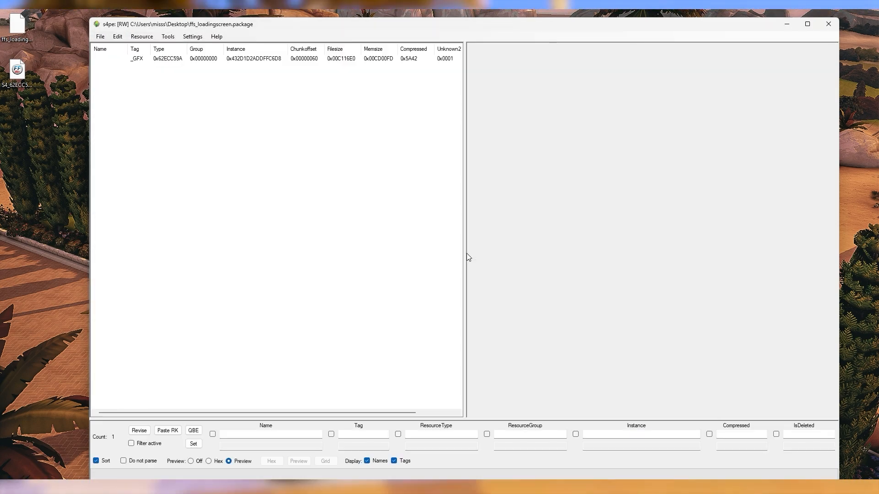
Close s4pe, switch to File Explorer, and delete samsway_ts4customloadingscreen.package from the Sims 4 Mods folder
left_click(827, 24)
left_click(336, 467)
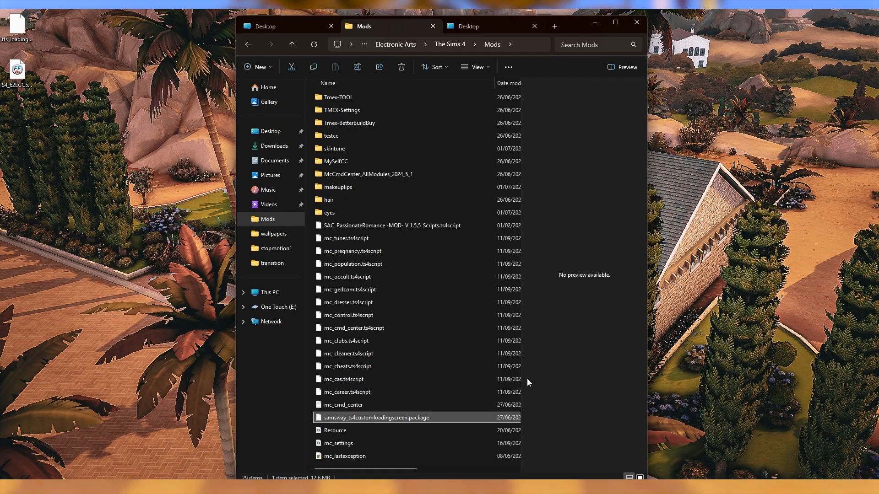
key("Delete")
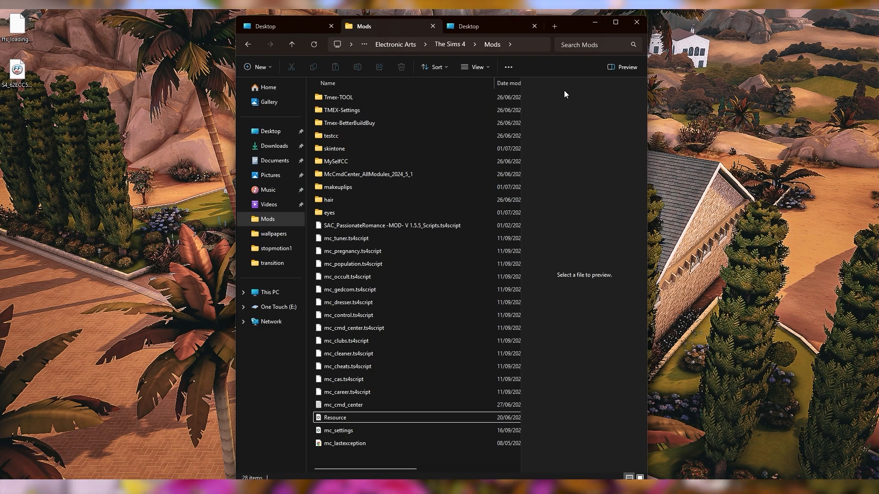
Copy ffs_loadingscreen.package from the Desktop into the Sims 4 Mods folder
left_click(289, 24)
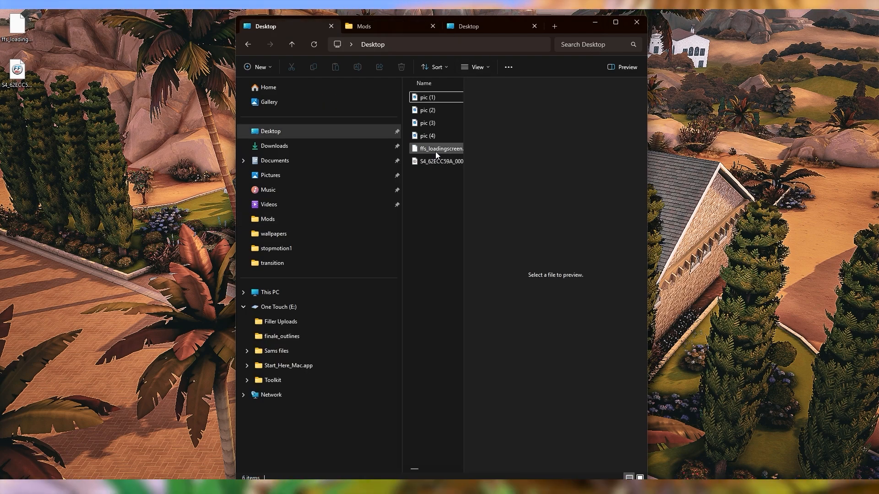
right_click(436, 150)
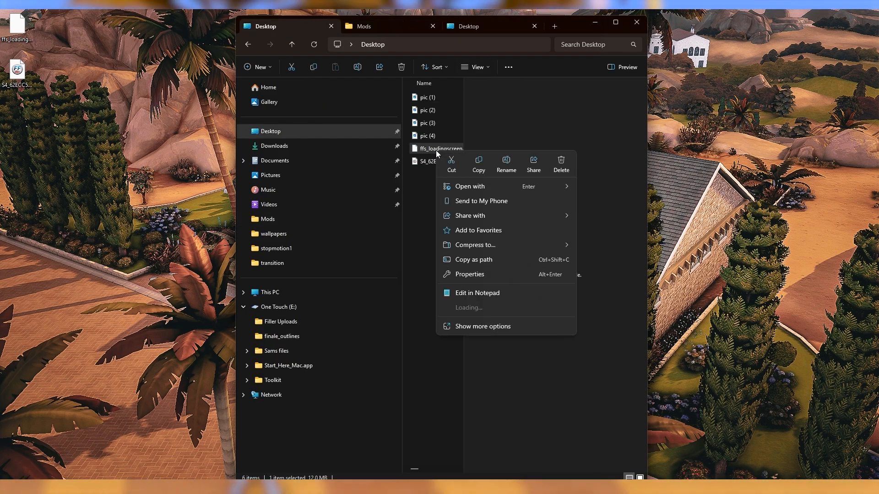
left_click(476, 164)
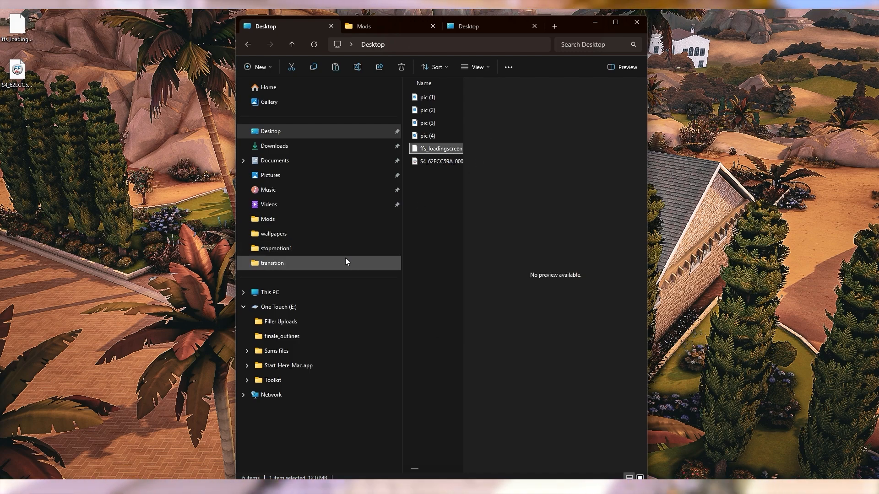
key("ctrl+Tab")
key("ctrl+v")
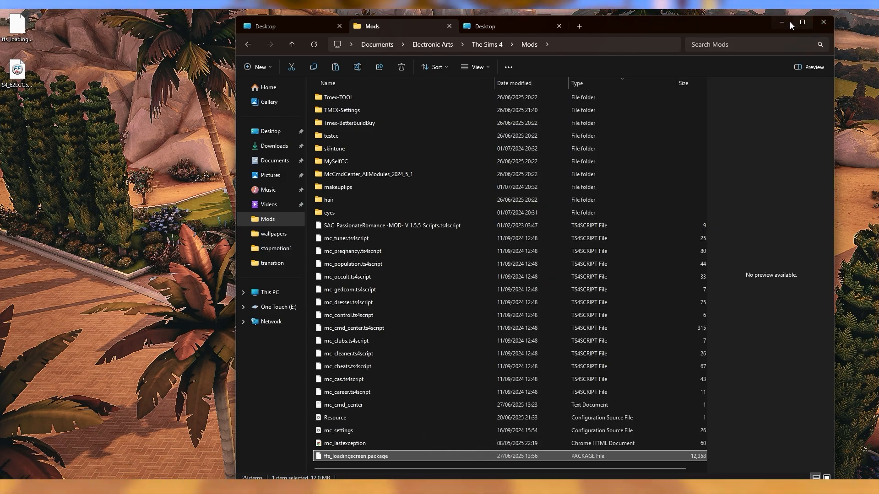
Minimize File Explorer and launch The Sims 4 from the EA app
left_click(781, 17)
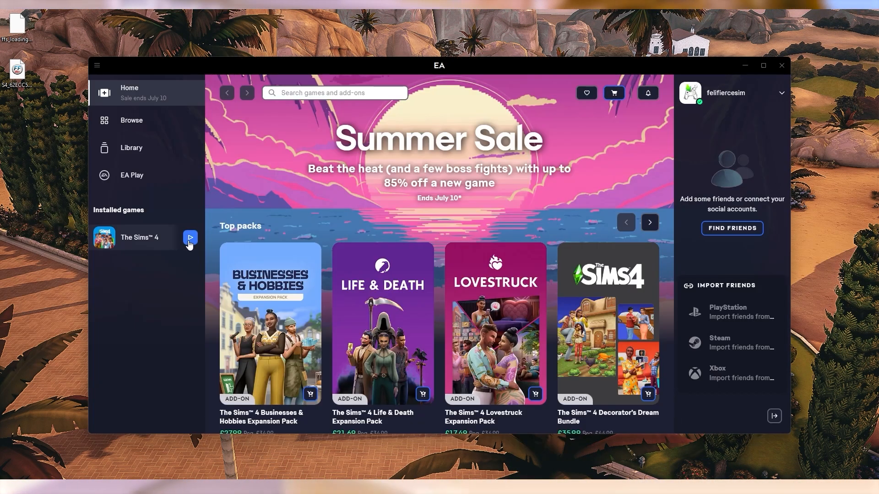
left_click(190, 238)
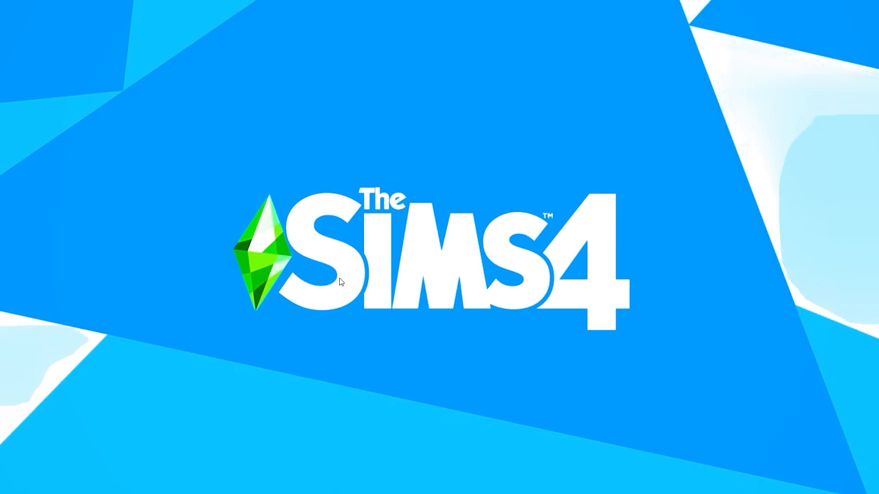